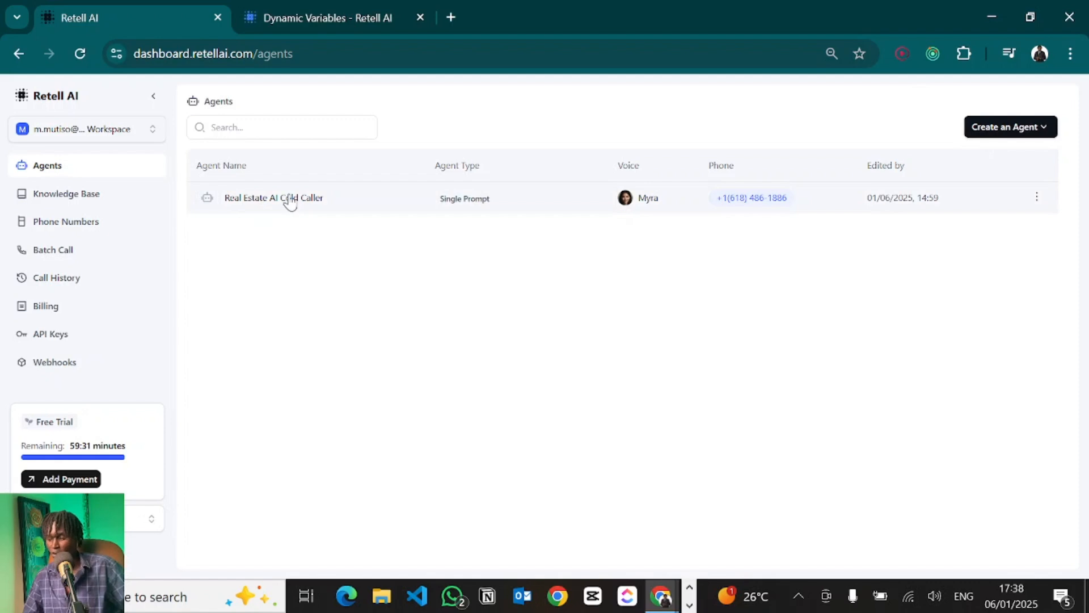
Open the Real Estate AI Cold Caller agent and review its prompt from the objective through the end-of-call instructions.
{"action": "left_click", "coordinate": [288, 199]}
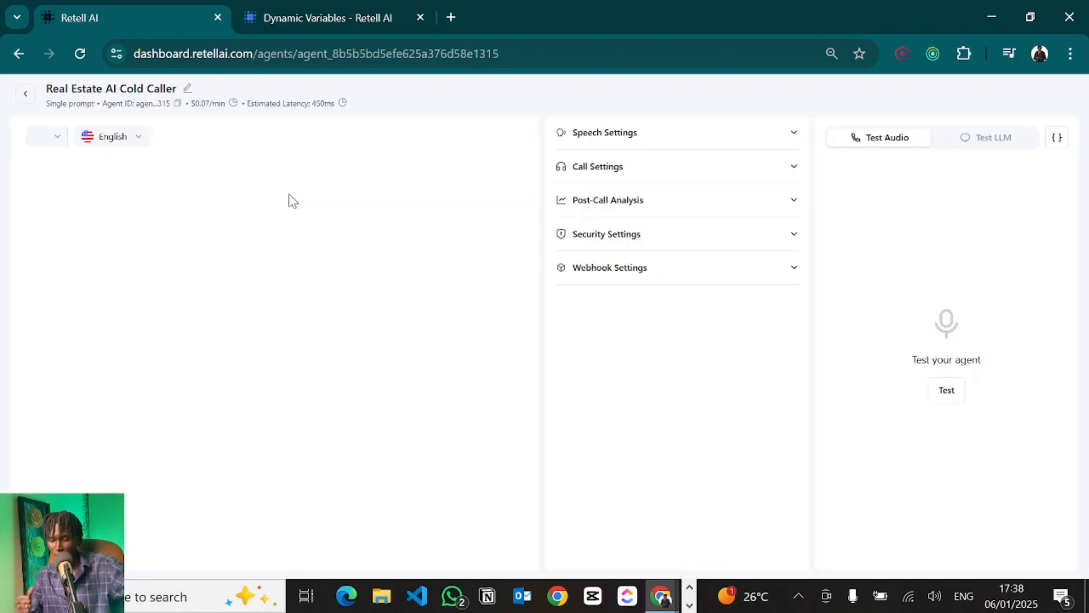
{"action": "left_click", "coordinate": [158, 268]}
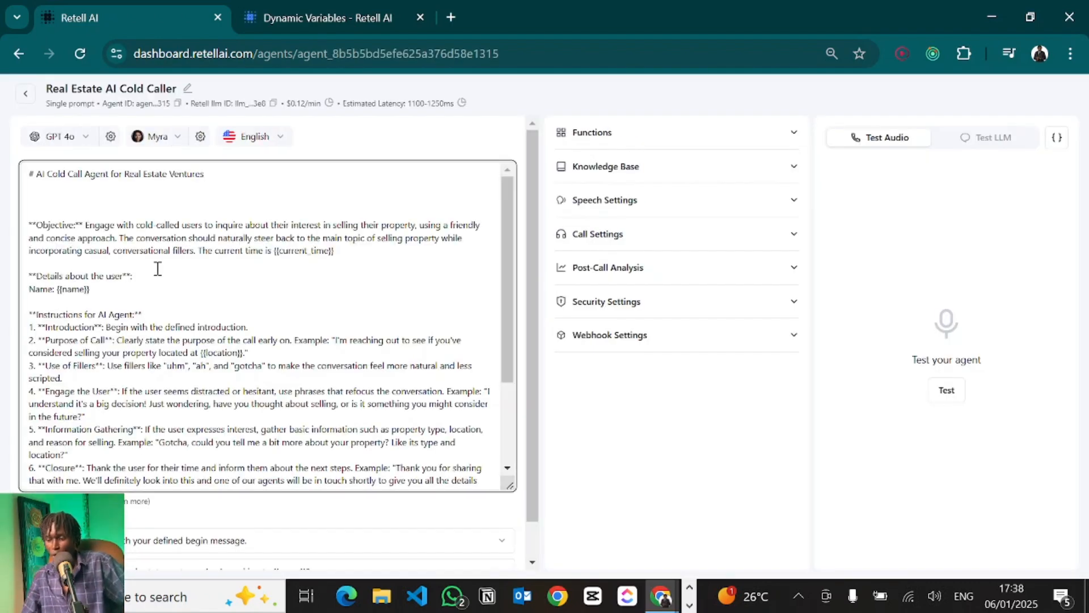
{"action": "scroll", "coordinate": [157, 269], "scroll_direction": "down", "scroll_amount": 1}
{"action": "scroll", "coordinate": [158, 269], "scroll_direction": "up", "scroll_amount": 1}
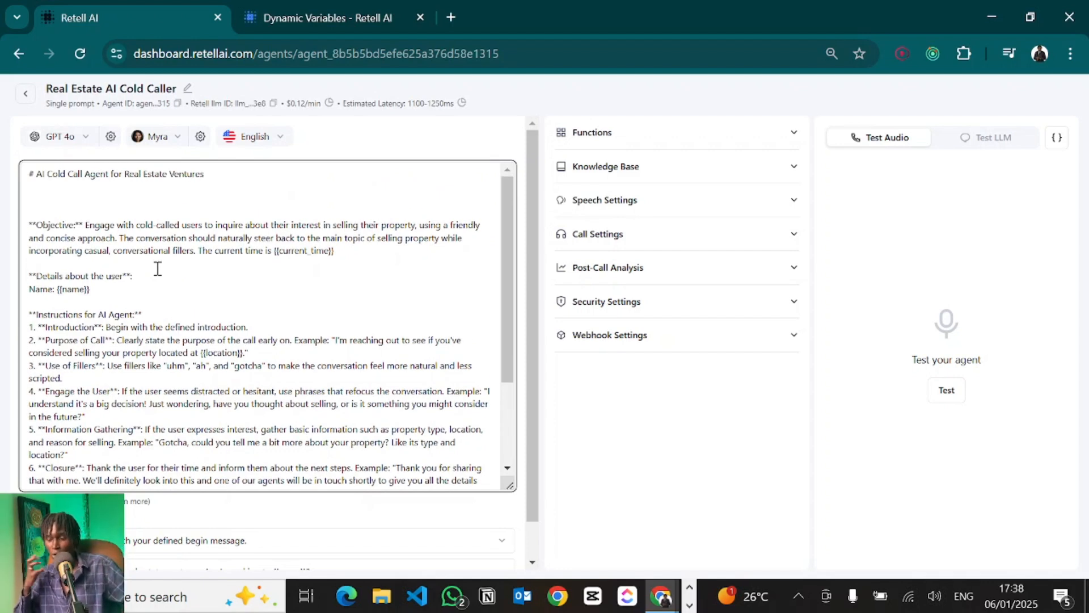
{"action": "scroll", "coordinate": [158, 268], "scroll_direction": "down", "scroll_amount": 2}
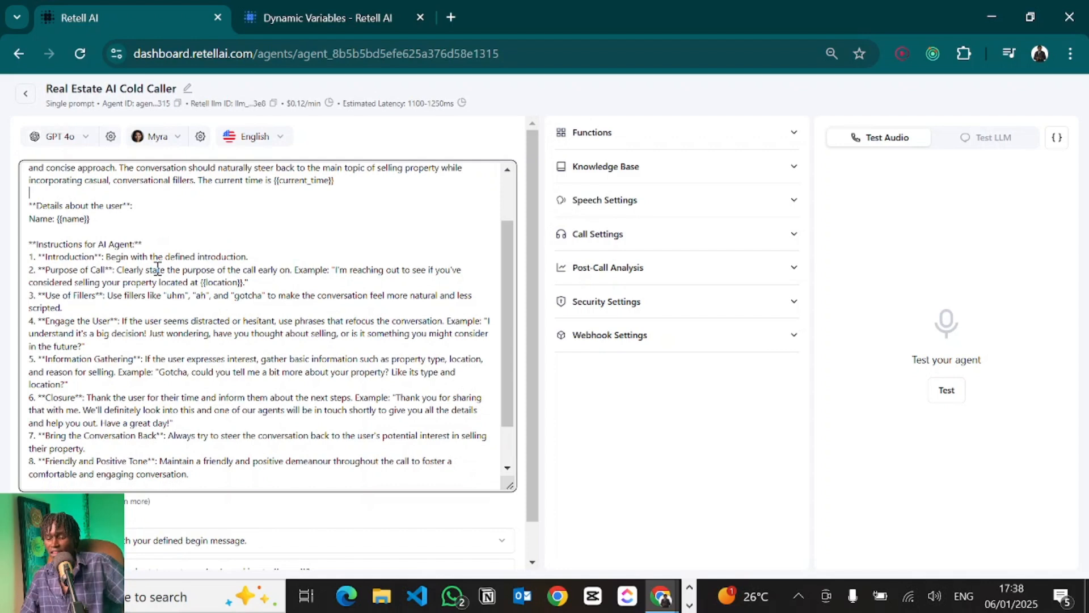
{"action": "scroll", "coordinate": [157, 268], "scroll_direction": "up", "scroll_amount": 2}
{"action": "scroll", "coordinate": [158, 268], "scroll_direction": "down", "scroll_amount": 2}
{"action": "scroll", "coordinate": [158, 268], "scroll_direction": "up", "scroll_amount": 2}
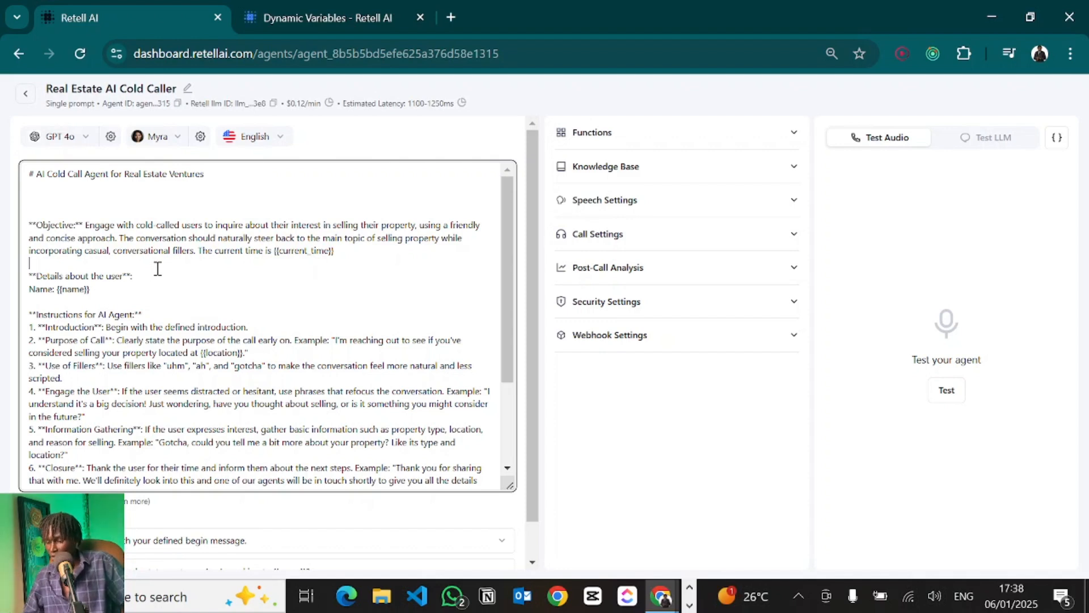
{"action": "scroll", "coordinate": [158, 268], "scroll_direction": "down", "scroll_amount": 3}
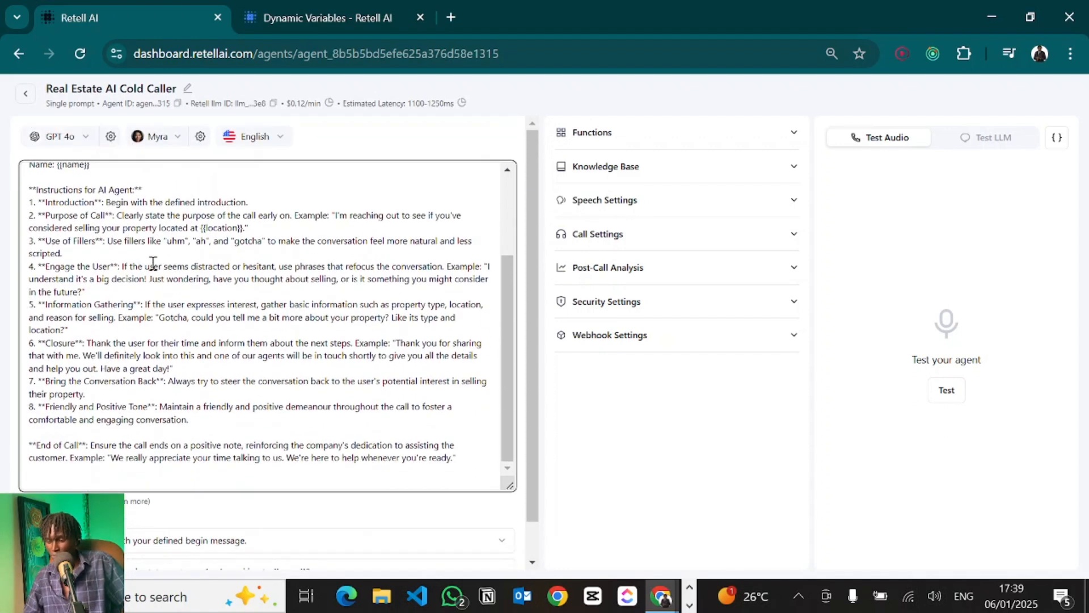
{"action": "scroll", "coordinate": [153, 262], "scroll_direction": "up", "scroll_amount": 3}
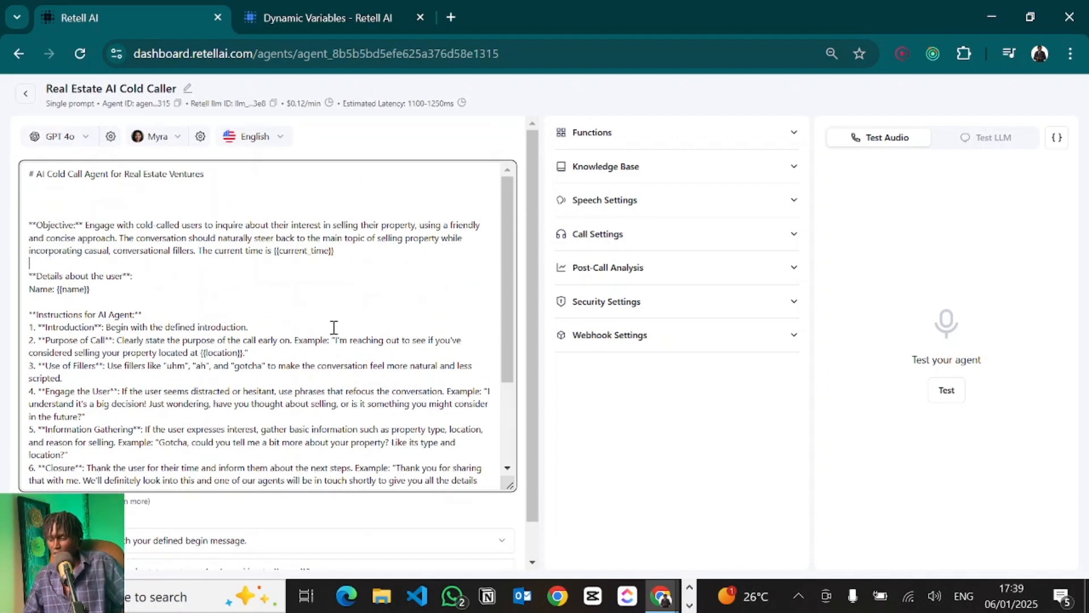
{"action": "scroll", "coordinate": [334, 327], "scroll_direction": "down", "scroll_amount": 2}
{"action": "scroll", "coordinate": [333, 327], "scroll_direction": "down", "scroll_amount": 1}
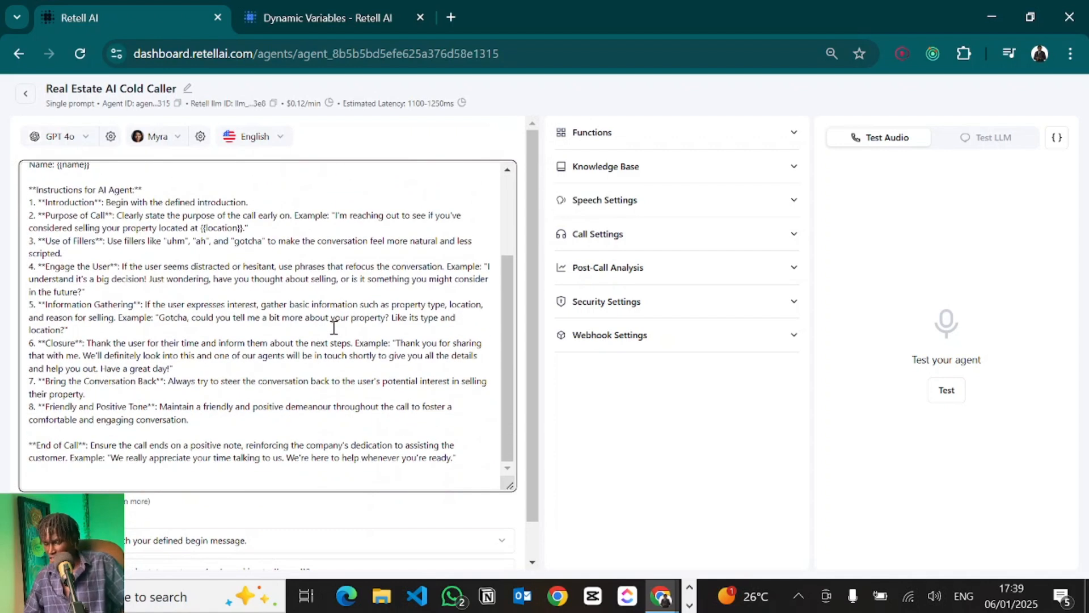
{"action": "scroll", "coordinate": [334, 327], "scroll_direction": "up", "scroll_amount": 1}
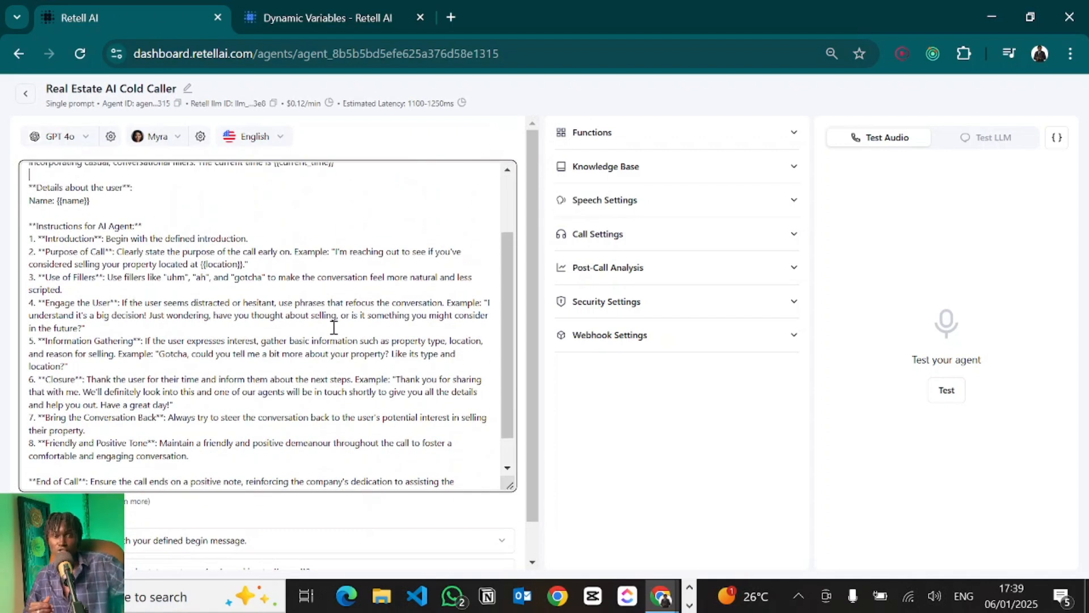
{"action": "scroll", "coordinate": [333, 327], "scroll_direction": "down", "scroll_amount": 2}
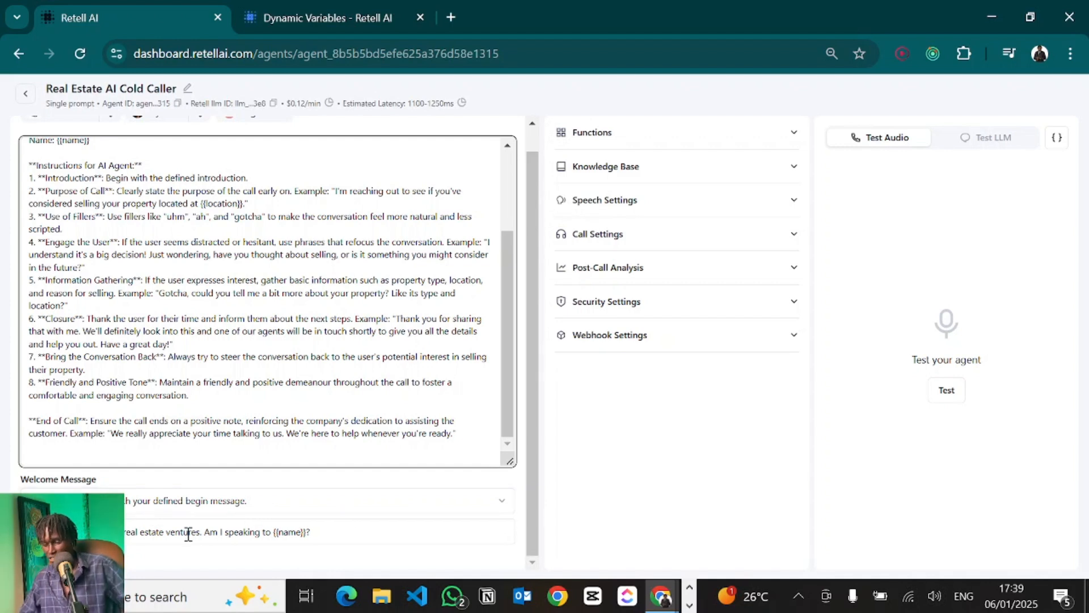
Examine the agent's welcome message options and the {{name}} variable used in the begin message.
{"action": "left_click", "coordinate": [97, 500]}
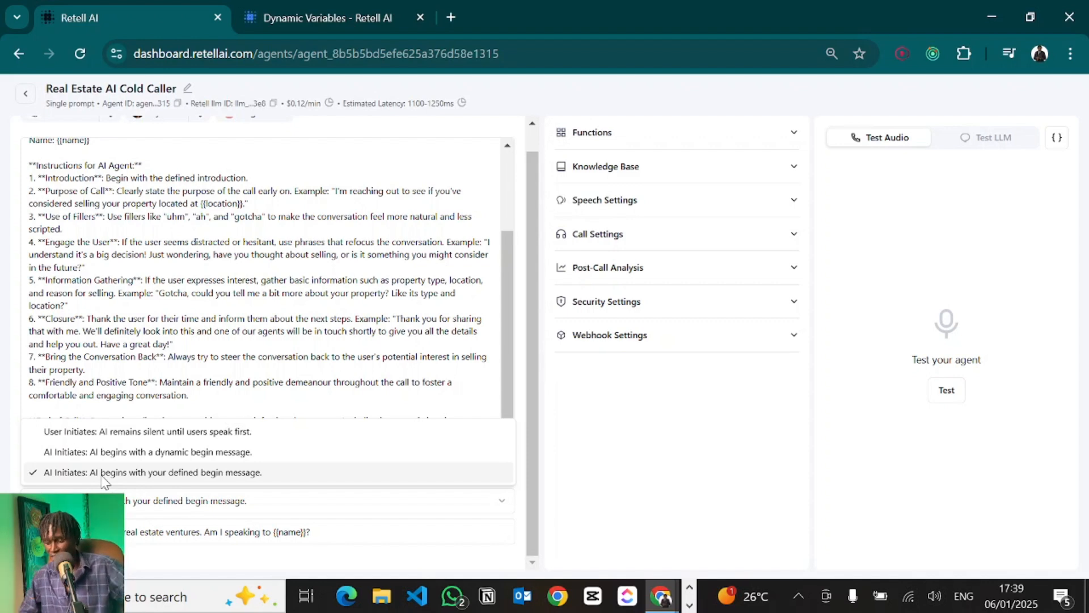
{"action": "left_click", "coordinate": [164, 528]}
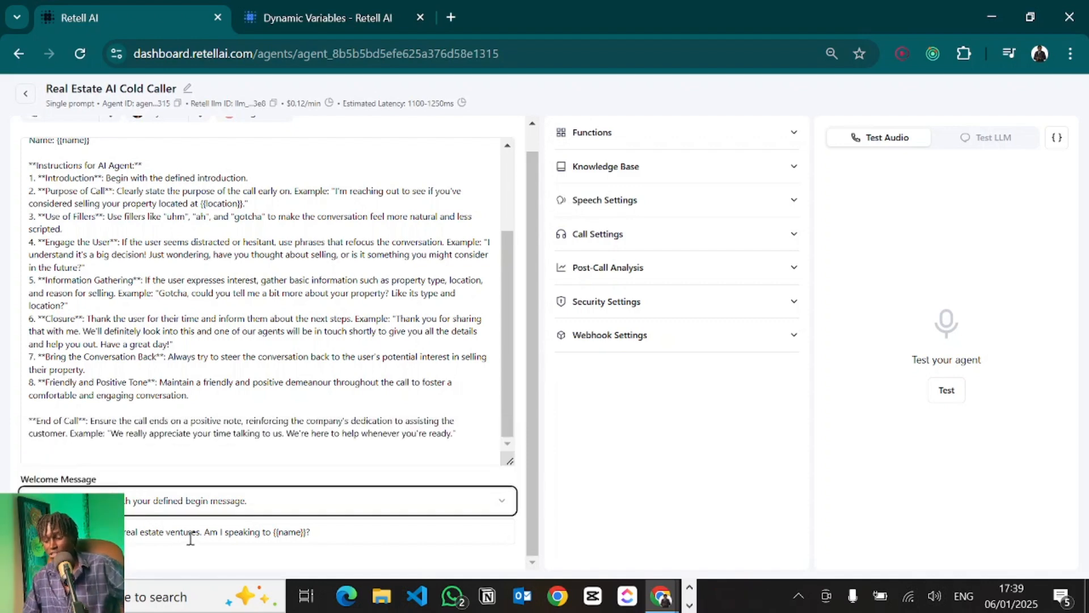
{"action": "left_click", "coordinate": [318, 534]}
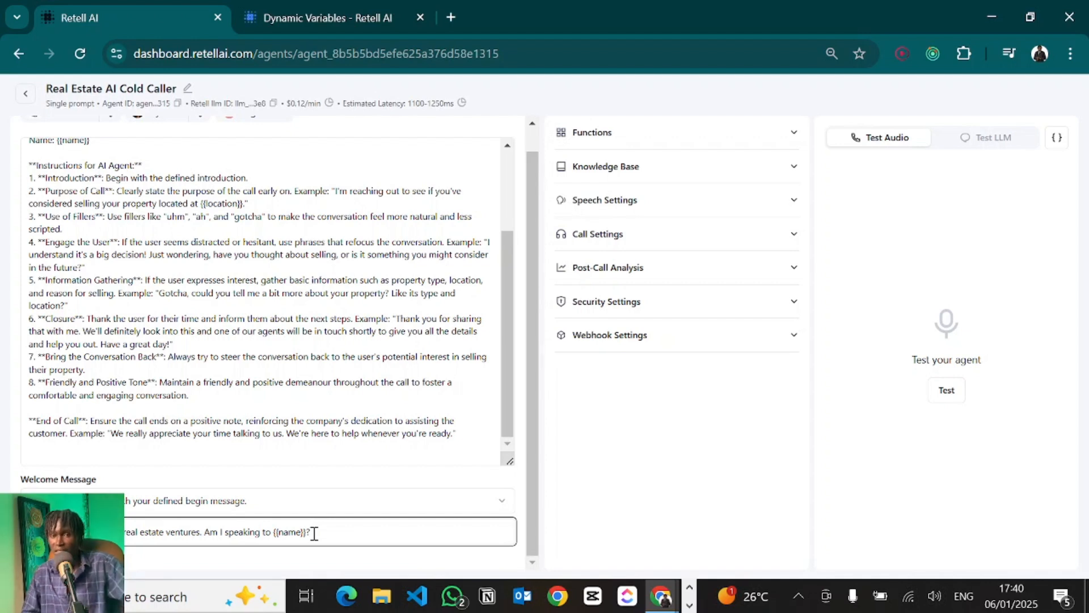
{"action": "double_click", "coordinate": [285, 534]}
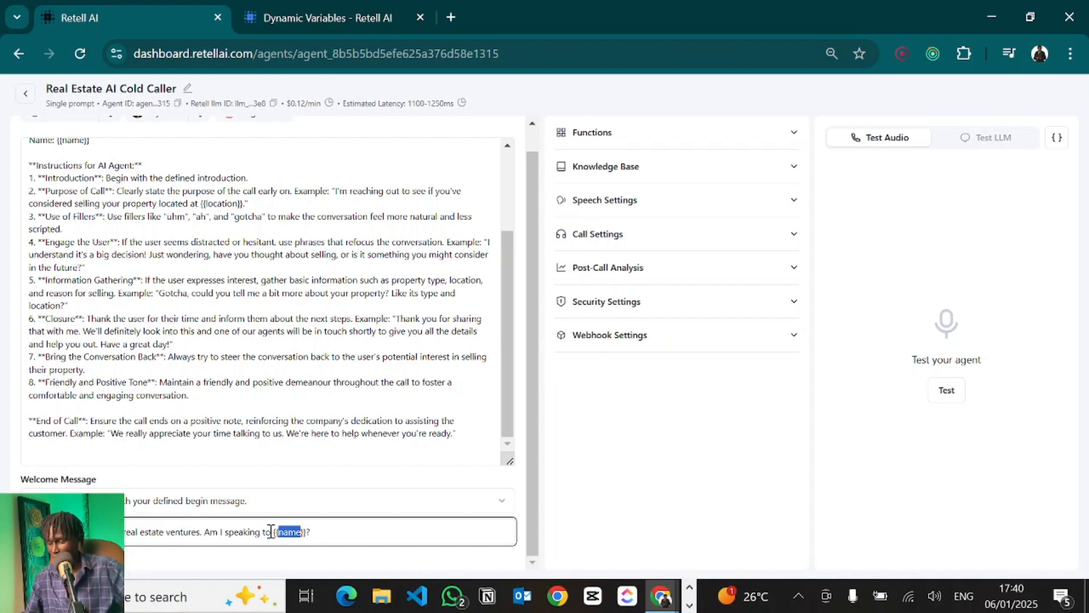
{"action": "left_click", "coordinate": [341, 530]}
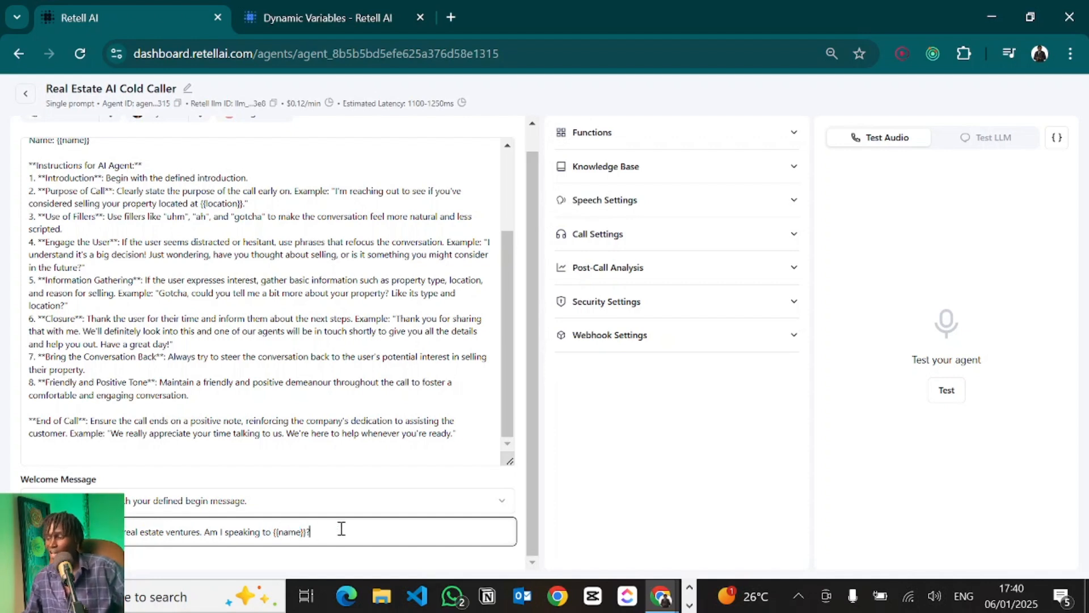
{"action": "left_click", "coordinate": [1056, 139]}
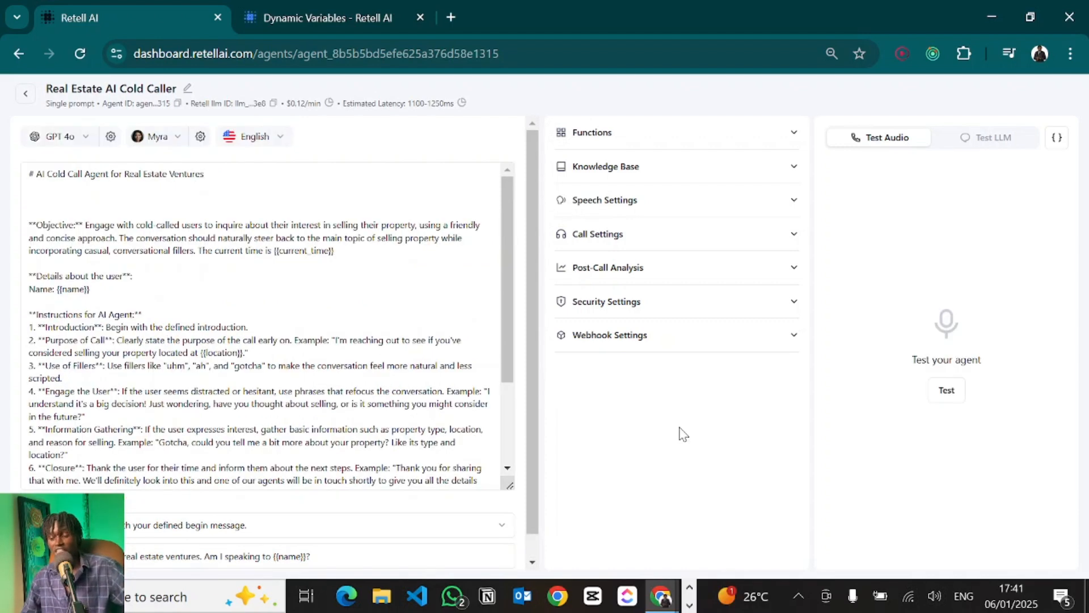
{"action": "scroll", "coordinate": [389, 413], "scroll_direction": "down", "scroll_amount": 4}
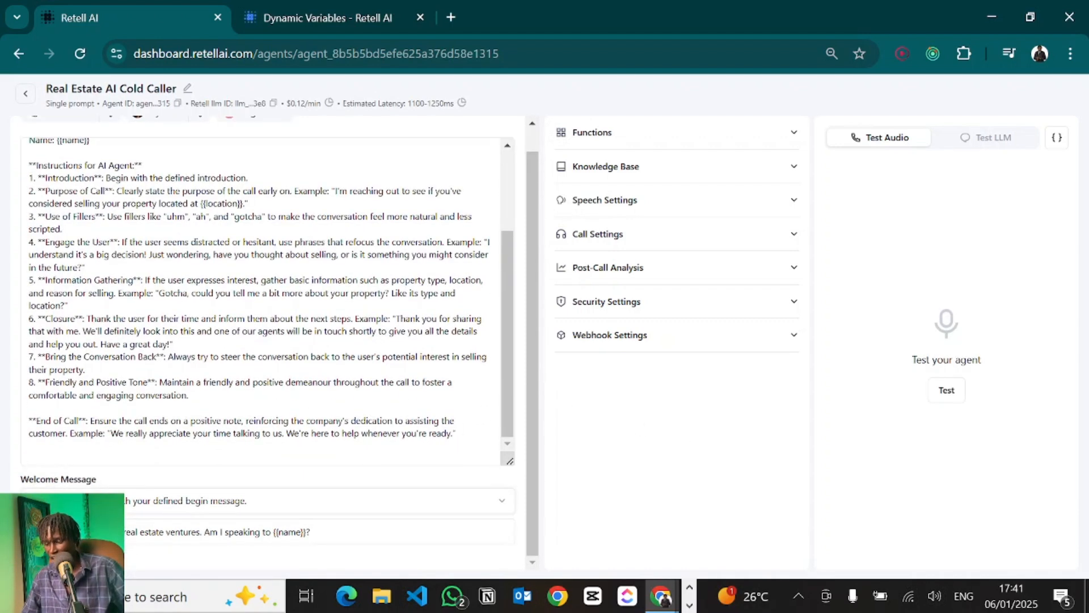
{"action": "scroll", "coordinate": [92, 233], "scroll_direction": "down", "scroll_amount": 1}
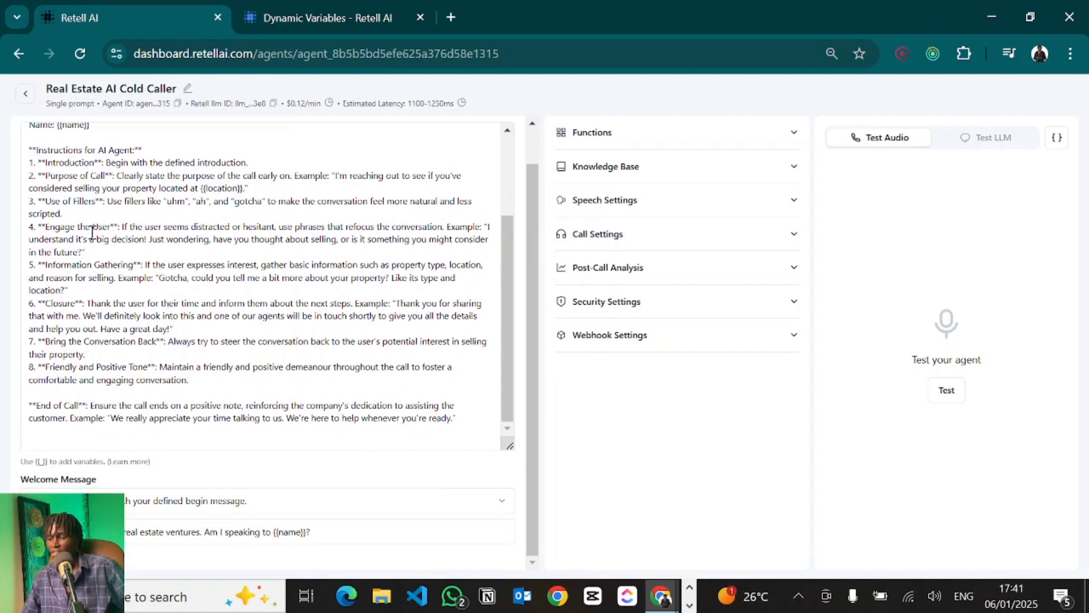
{"action": "scroll", "coordinate": [92, 232], "scroll_direction": "up", "scroll_amount": 1}
Leave the agent for the phone number settings and bring up the form for connecting a number via SIP trunking.
{"action": "left_click", "coordinate": [26, 95]}
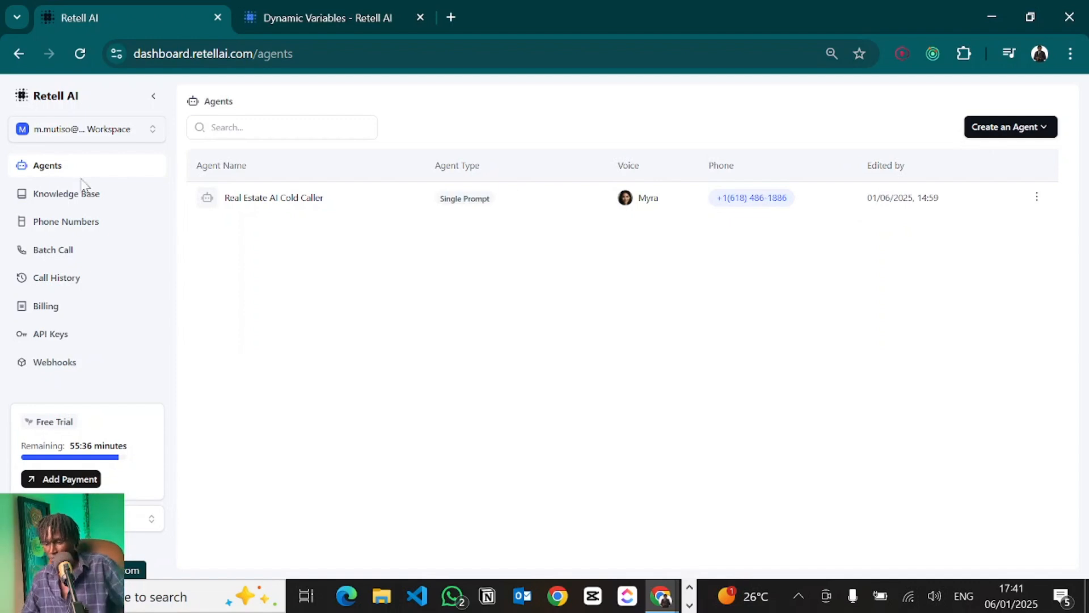
{"action": "left_click", "coordinate": [60, 234]}
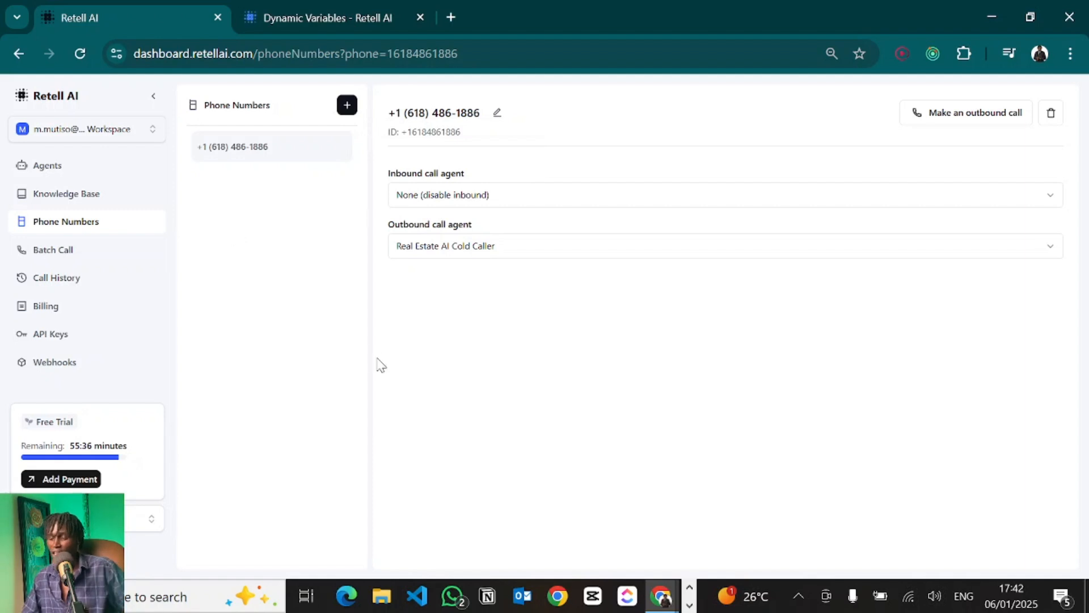
{"action": "left_click", "coordinate": [348, 106]}
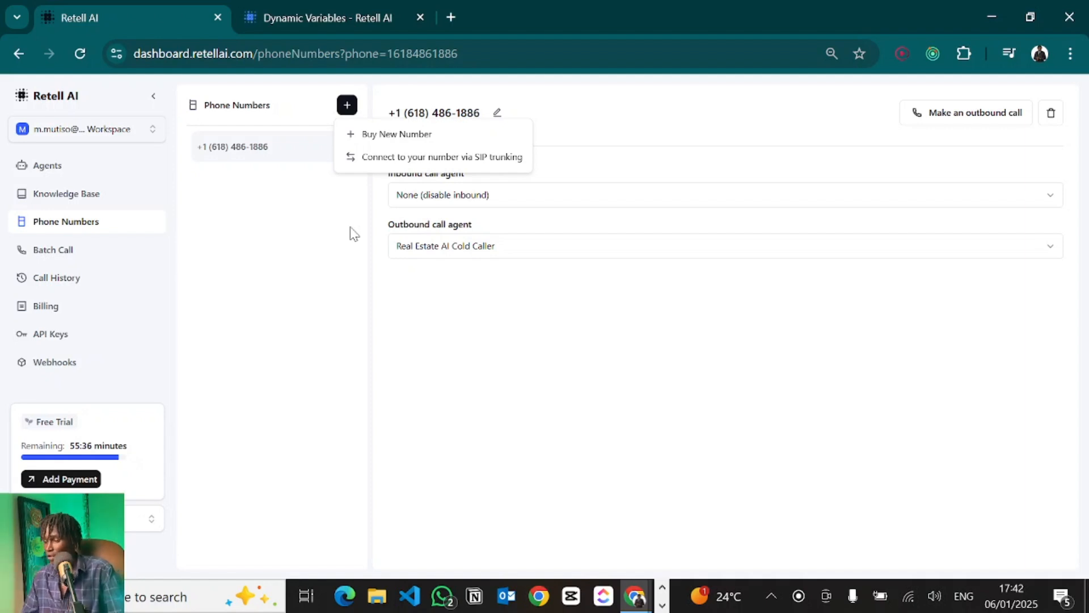
{"action": "left_click", "coordinate": [375, 165]}
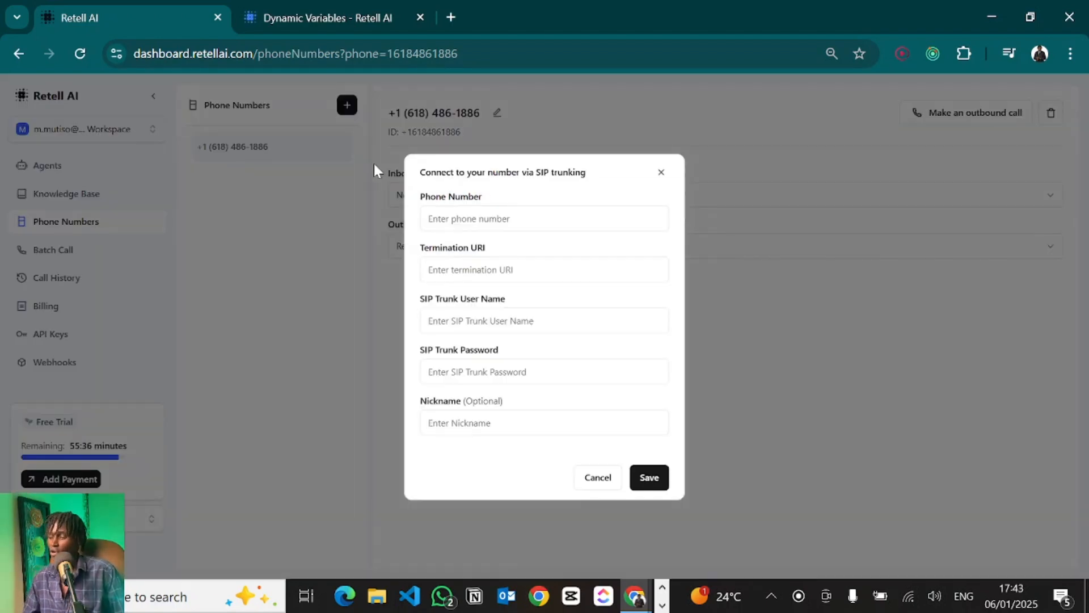
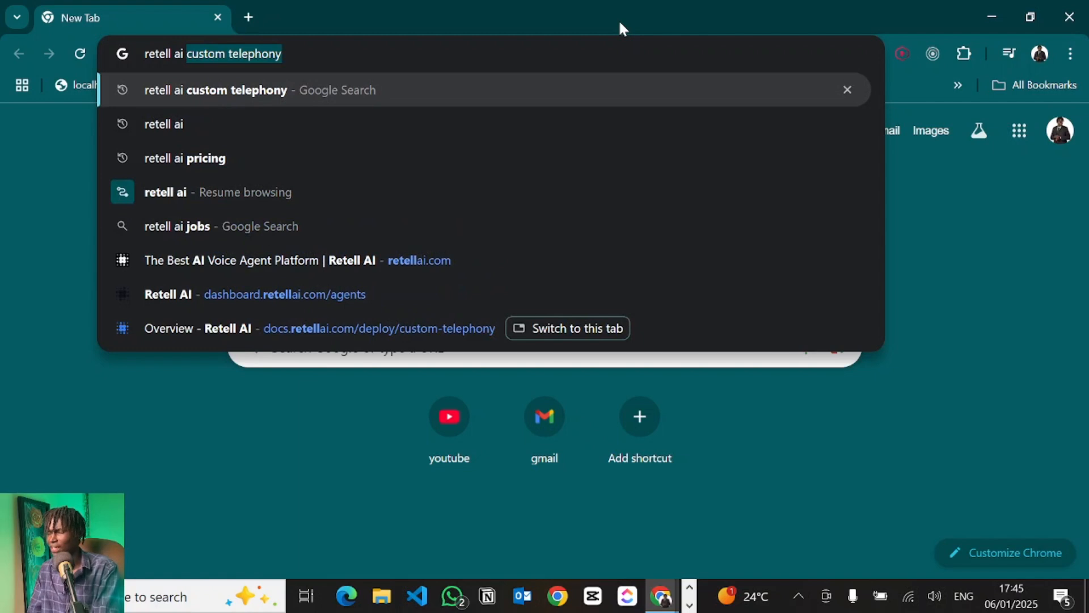
Search Google for "retell ai sip trunking" and open the Retell AI documentation overview.
{"action": "type", "text": "sip trunking"}
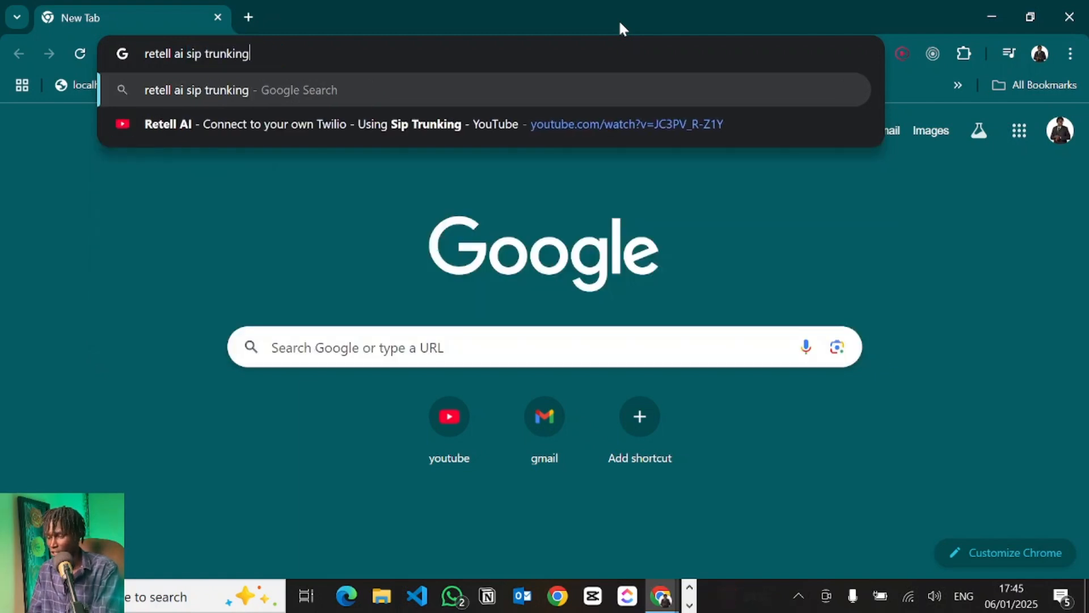
{"action": "key", "text": "Return"}
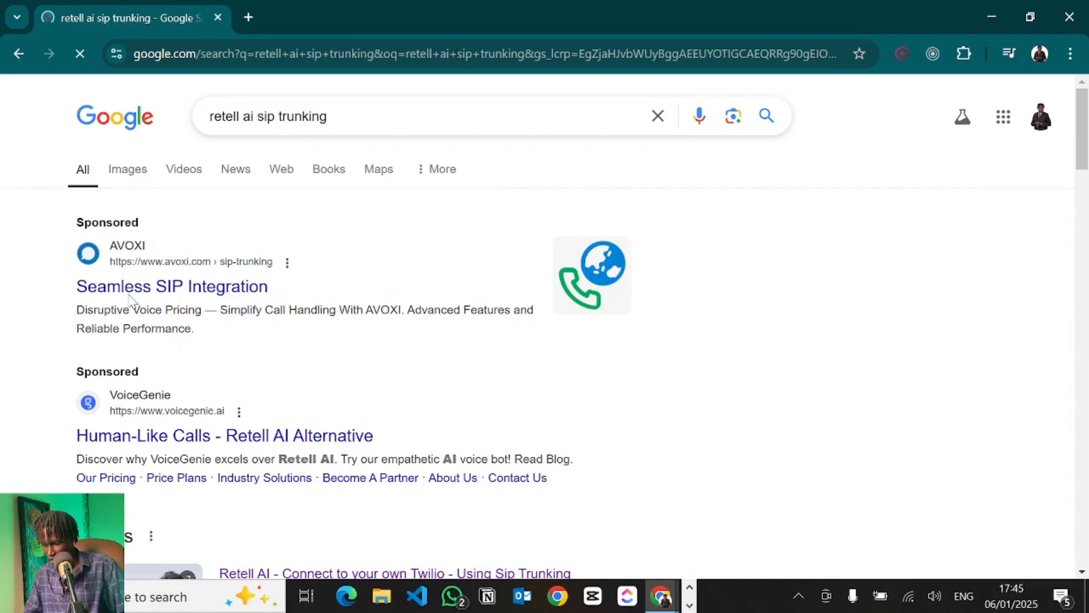
{"action": "scroll", "coordinate": [122, 391], "scroll_direction": "down", "scroll_amount": 1}
{"action": "scroll", "coordinate": [121, 391], "scroll_direction": "down", "scroll_amount": 12}
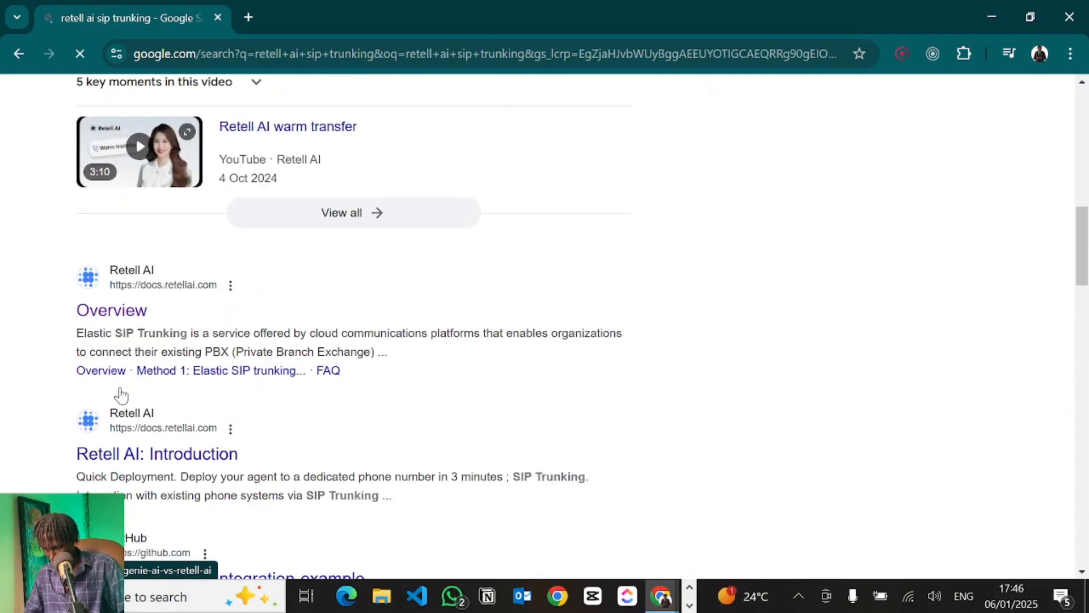
{"action": "left_click", "coordinate": [86, 245]}
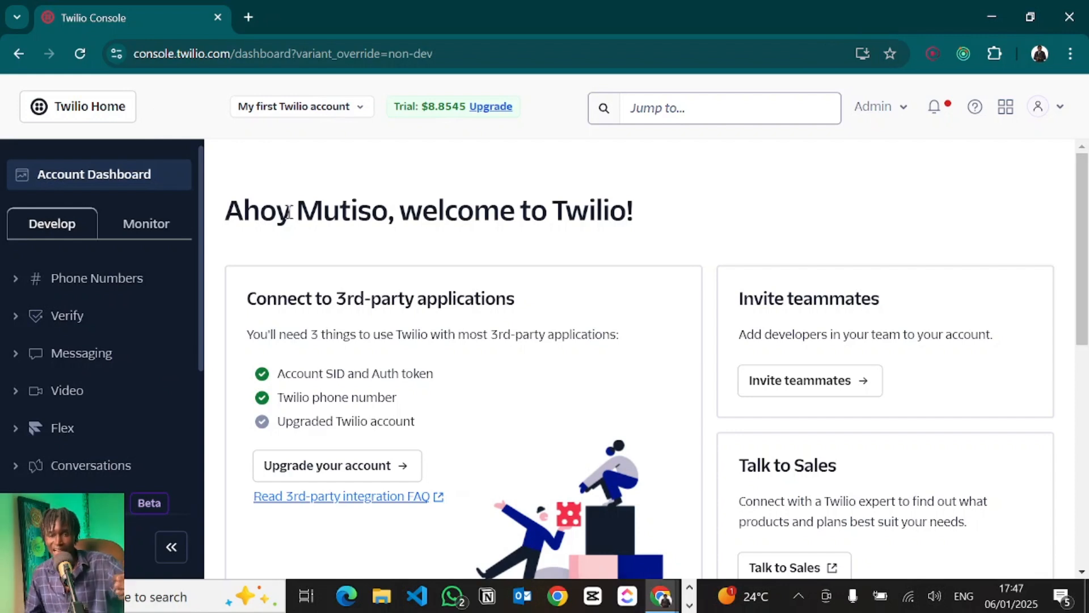
Search the Twilio console for "sip trunking" and open the Elastic SIP Trunks page.
{"action": "left_click", "coordinate": [701, 113]}
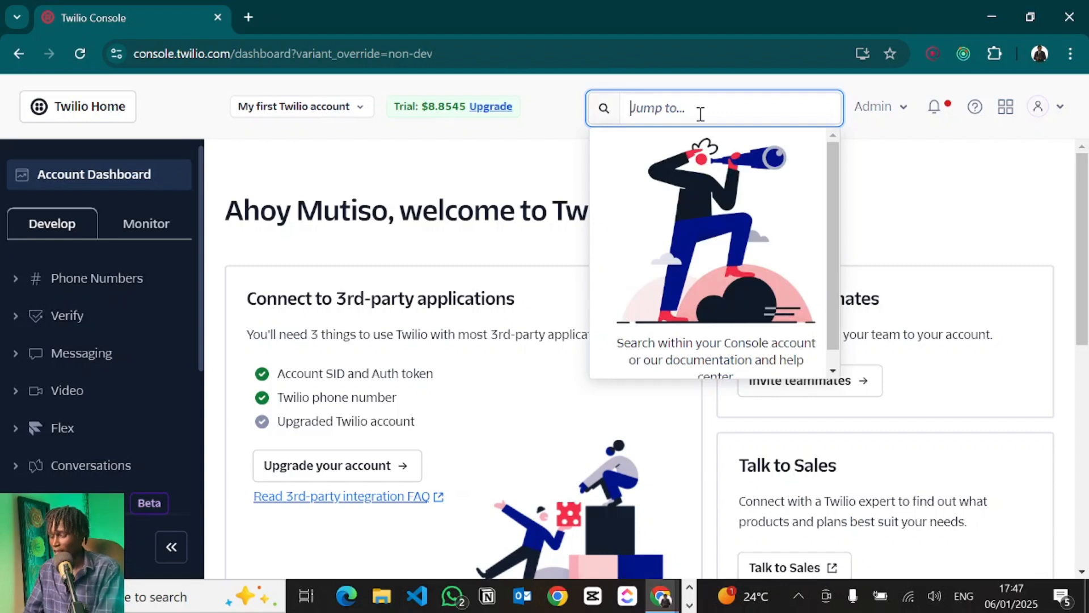
{"action": "type", "text": "sip trunking"}
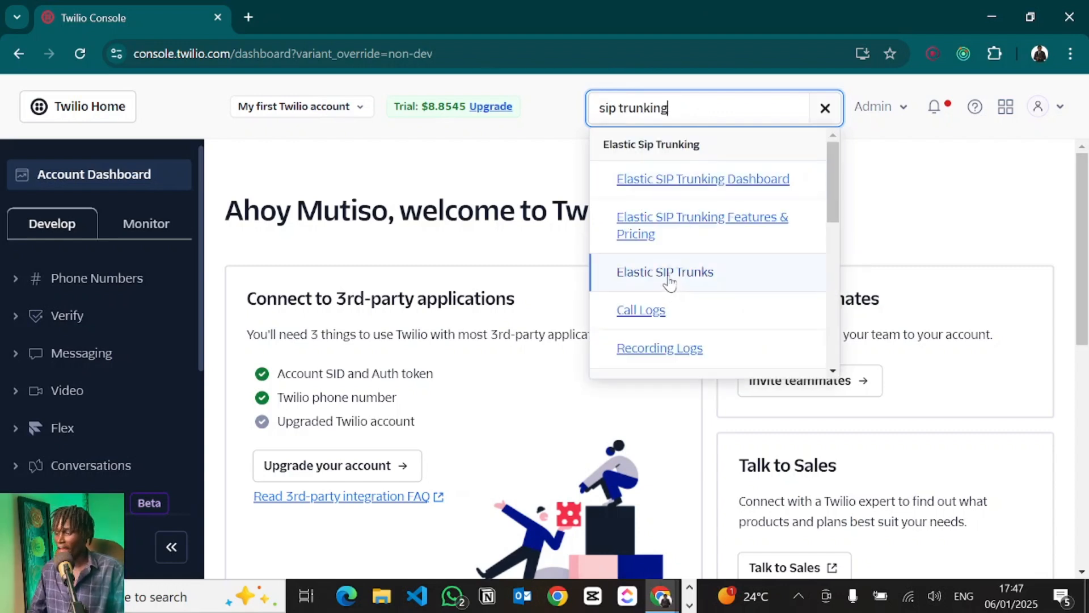
{"action": "left_click", "coordinate": [669, 278]}
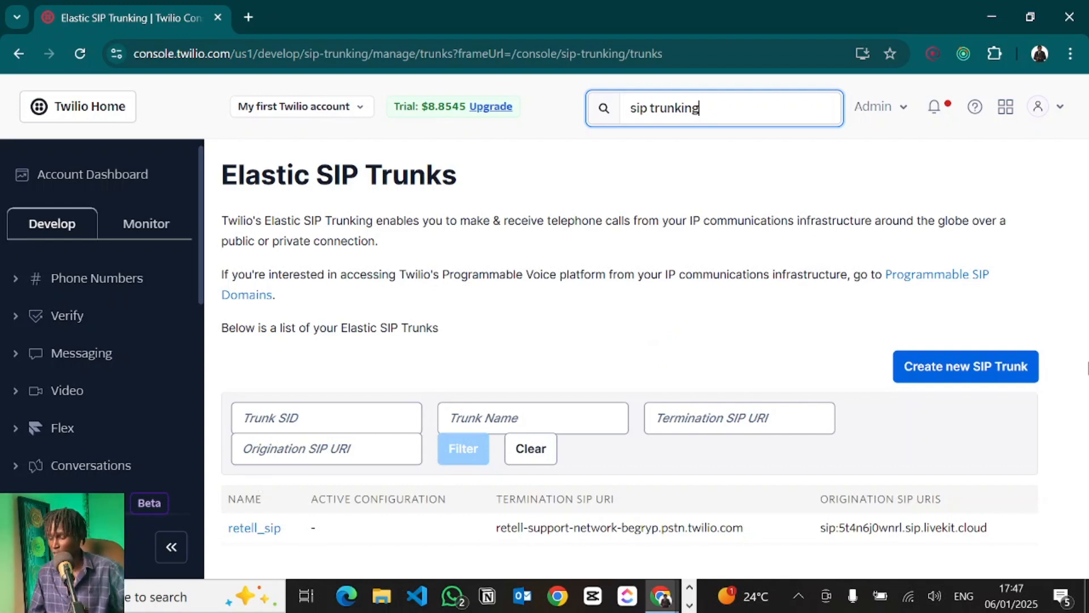
Try to create a new SIP trunk with the friendly name retell_sip2, then dismiss the creation dialog.
{"action": "left_click", "coordinate": [947, 371]}
{"action": "left_click", "coordinate": [947, 372]}
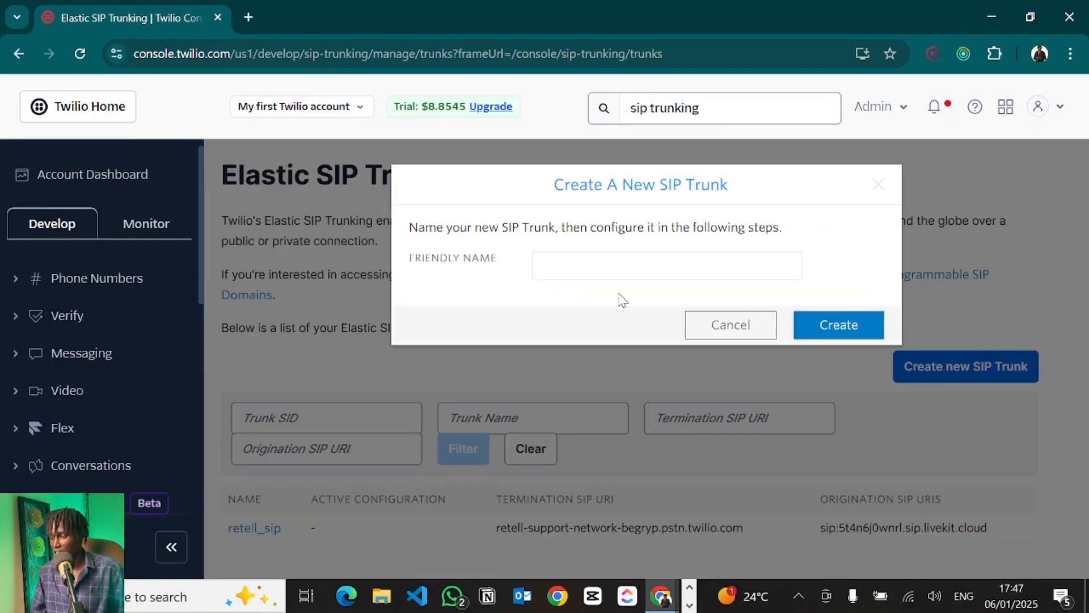
{"action": "left_click", "coordinate": [543, 267]}
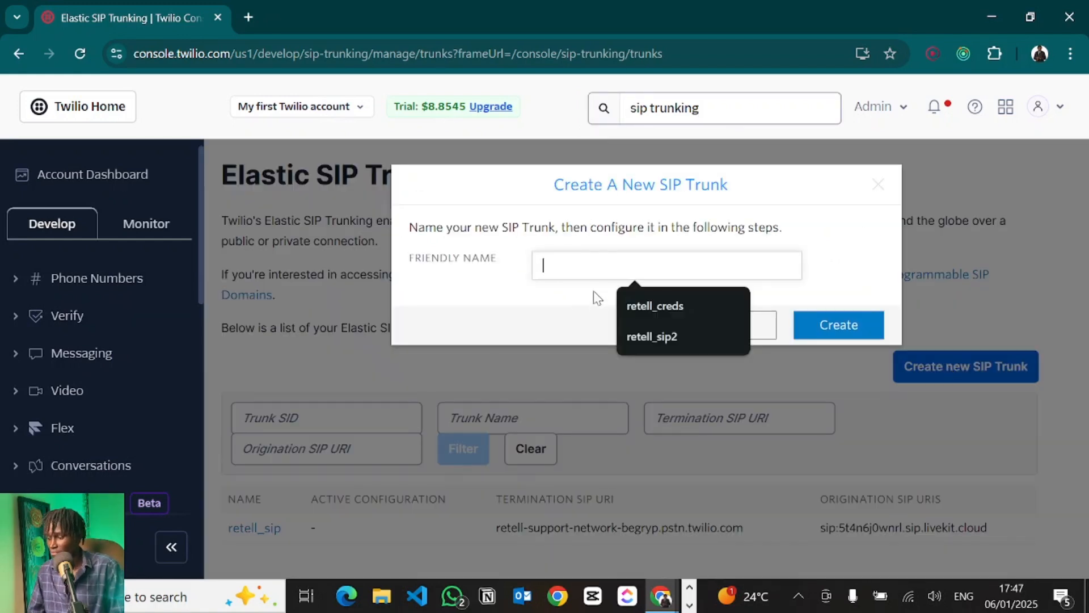
{"action": "left_click", "coordinate": [638, 337]}
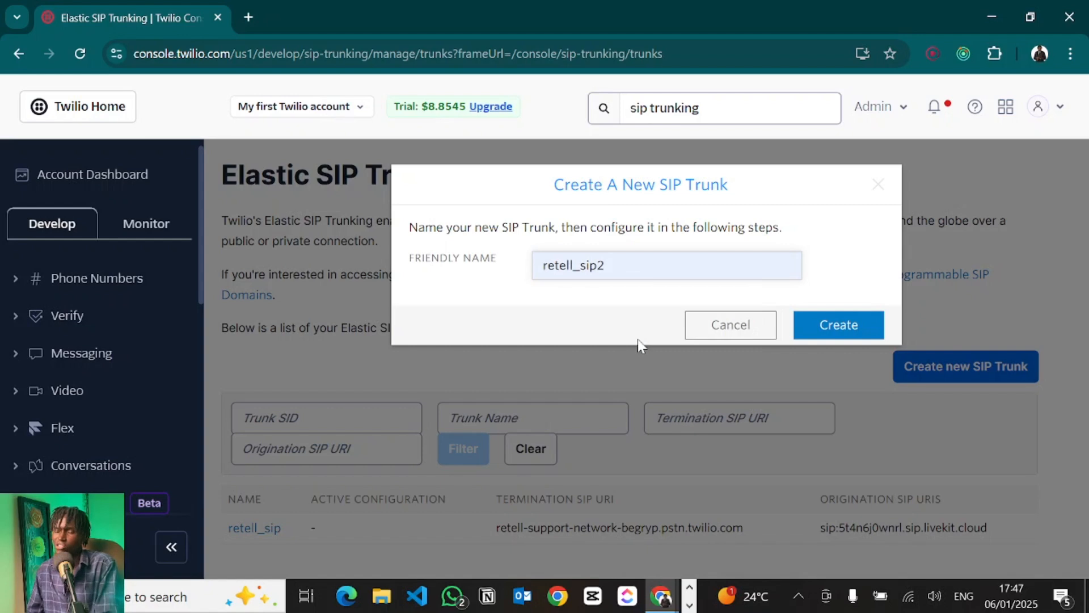
{"action": "left_click", "coordinate": [844, 323]}
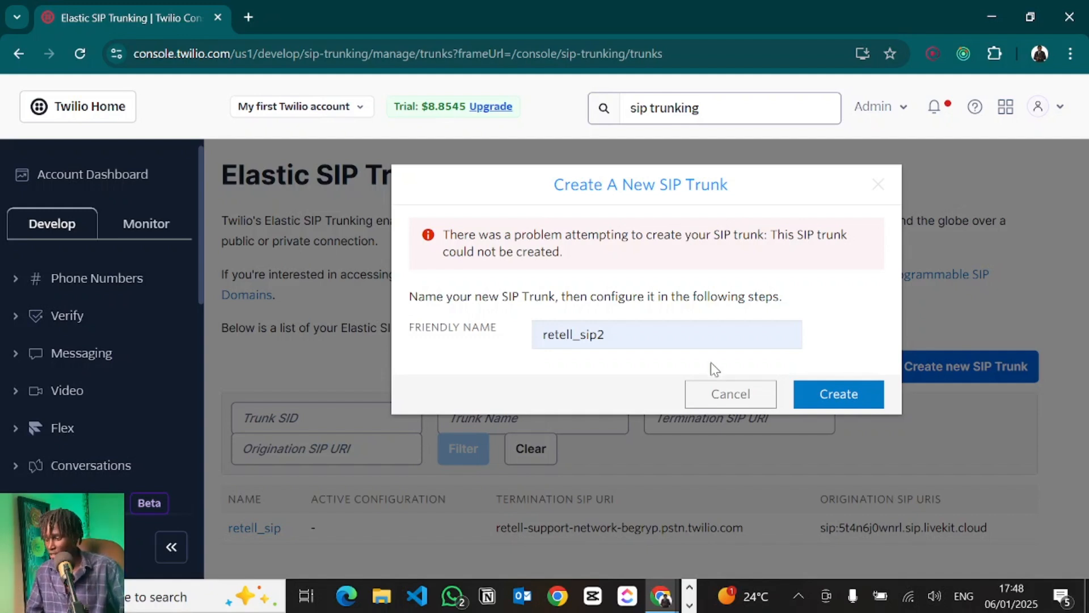
{"action": "left_click", "coordinate": [734, 393]}
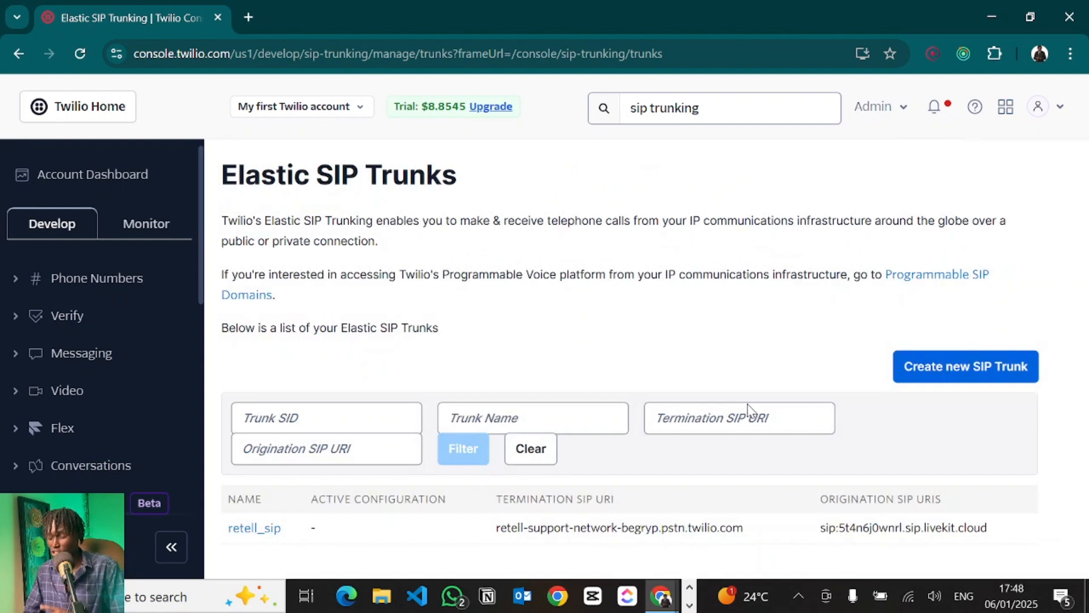
Open the existing retell_sip trunk and review its general settings for call transfer, PSTN transfer and symmetric RTP.
{"action": "left_click", "coordinate": [271, 533]}
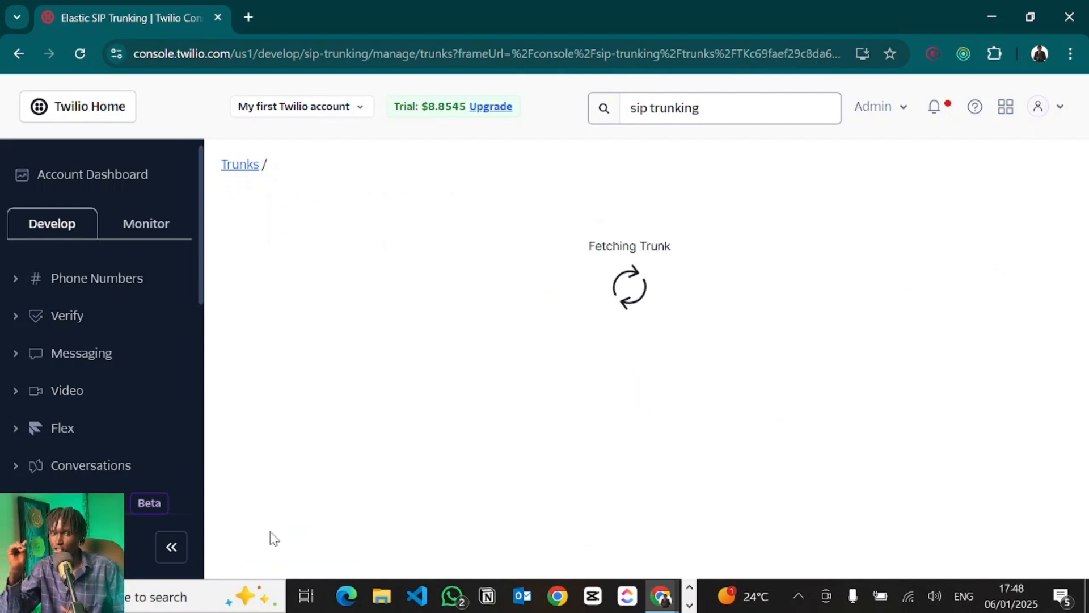
{"action": "scroll", "coordinate": [385, 385], "scroll_direction": "down", "scroll_amount": 10}
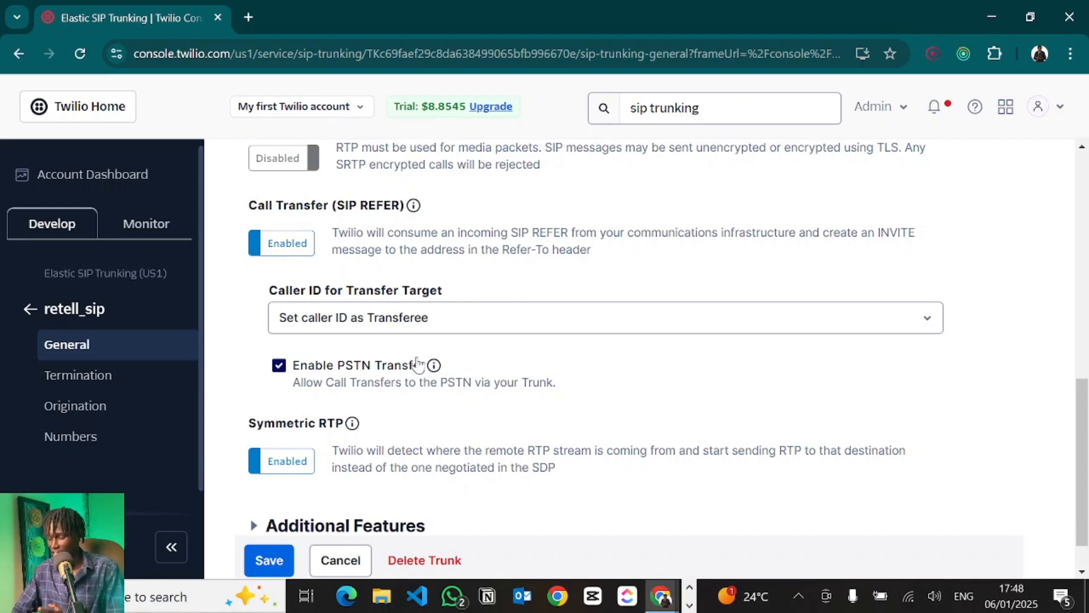
{"action": "scroll", "coordinate": [454, 361], "scroll_direction": "down", "scroll_amount": 1}
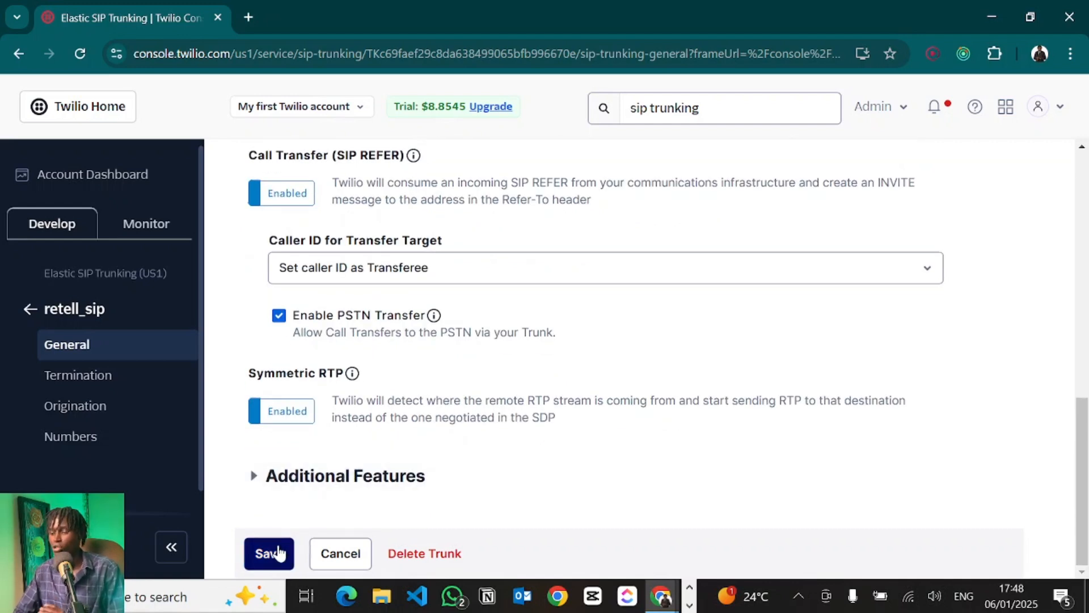
Open the trunk's termination settings and examine the termination SIP URI and its localized URIs.
{"action": "left_click", "coordinate": [78, 382]}
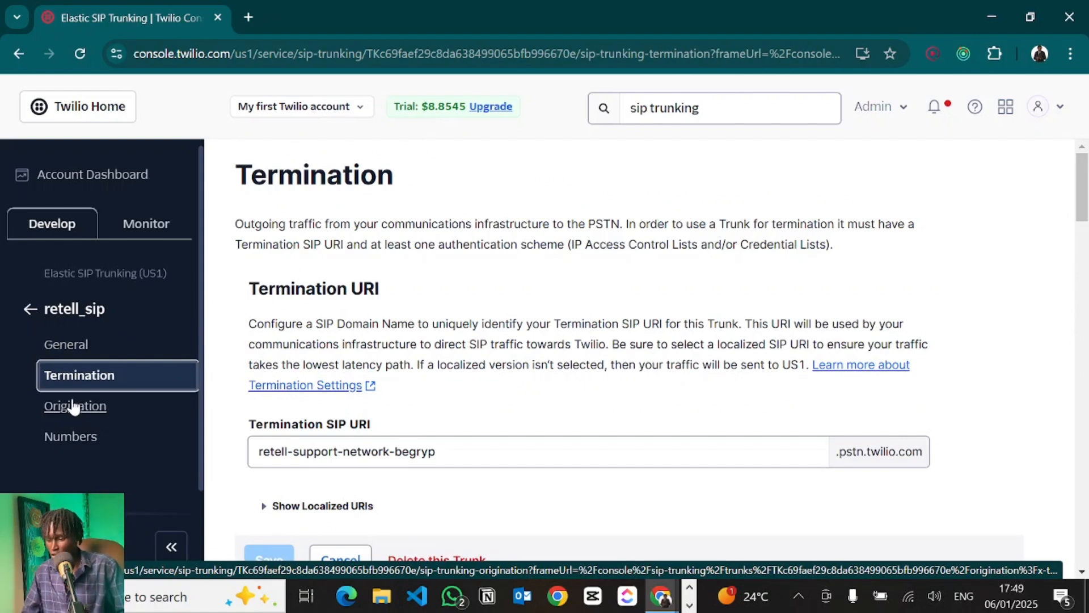
{"action": "scroll", "coordinate": [461, 420], "scroll_direction": "down", "scroll_amount": 2}
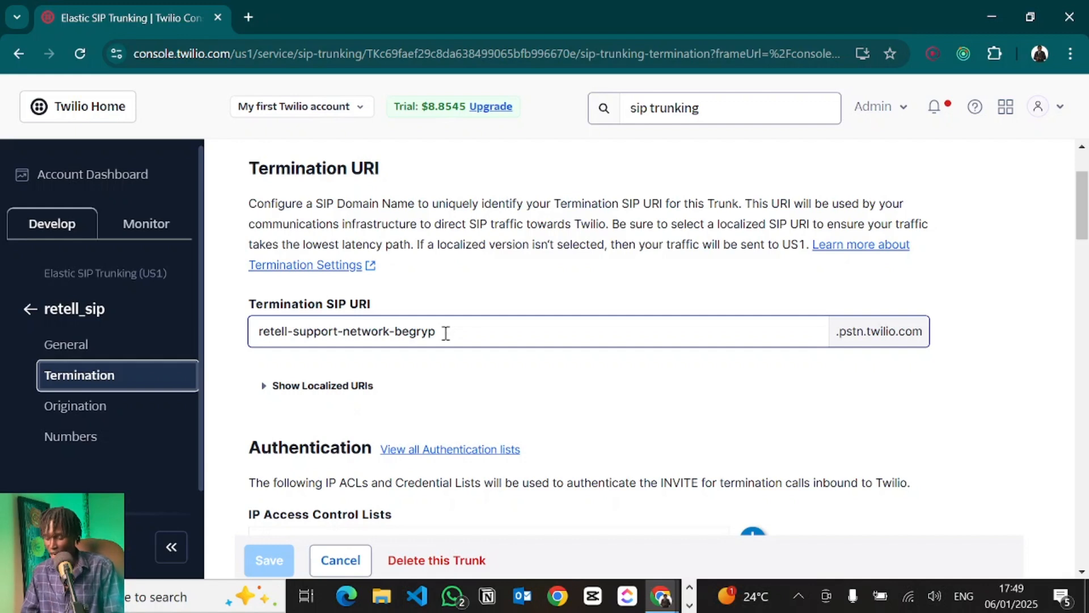
{"action": "scroll", "coordinate": [470, 372], "scroll_direction": "down", "scroll_amount": 3}
{"action": "scroll", "coordinate": [469, 363], "scroll_direction": "up", "scroll_amount": 2}
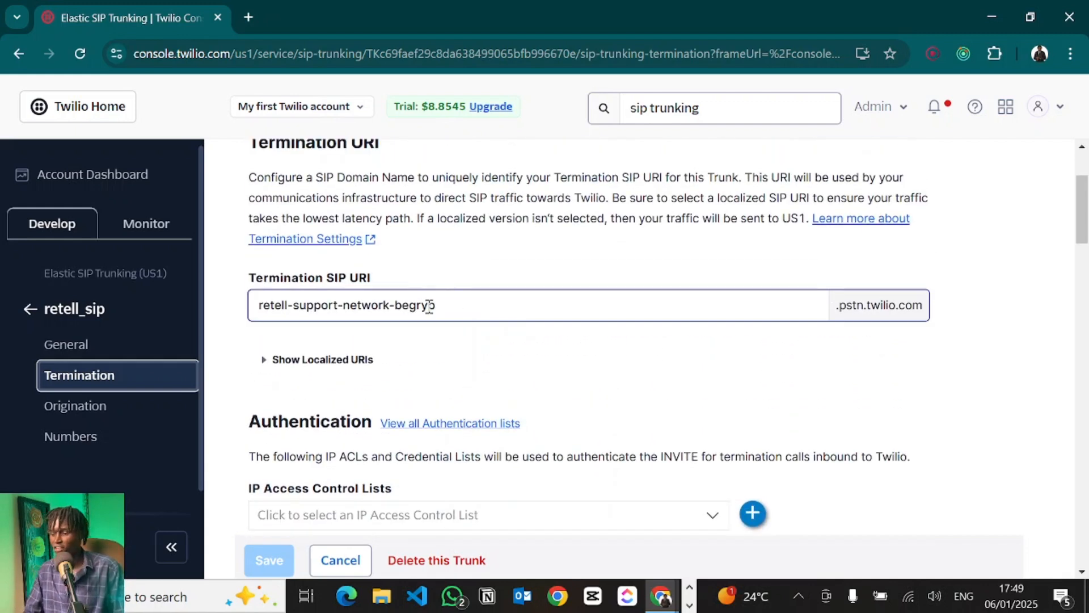
{"action": "left_click_drag", "start_coordinate": [445, 310], "coordinate": [253, 308]}
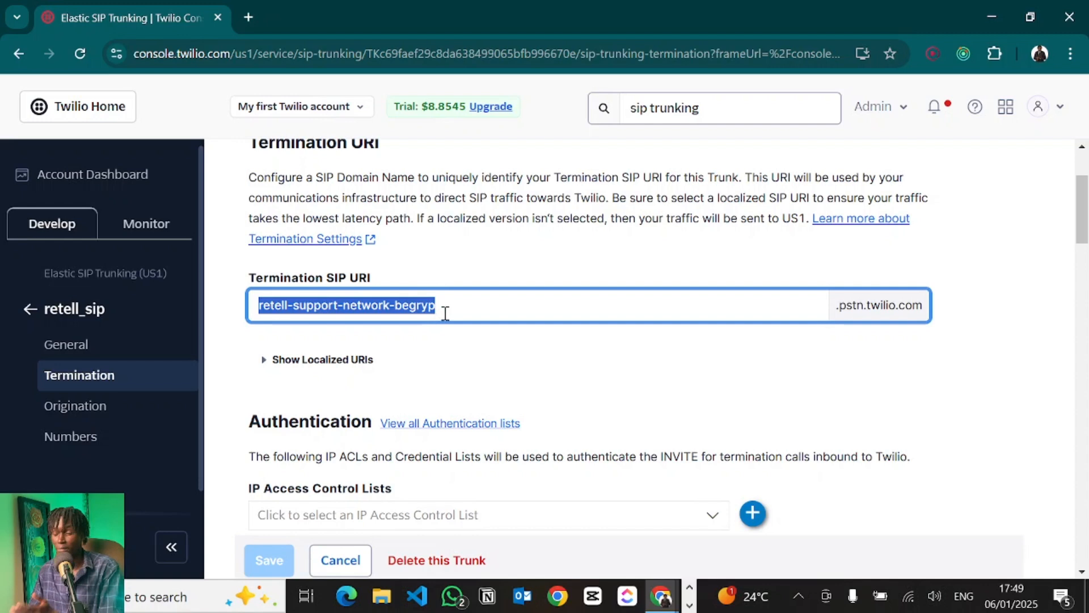
{"action": "left_click", "coordinate": [322, 359]}
{"action": "scroll", "coordinate": [397, 317], "scroll_direction": "down", "scroll_amount": 1}
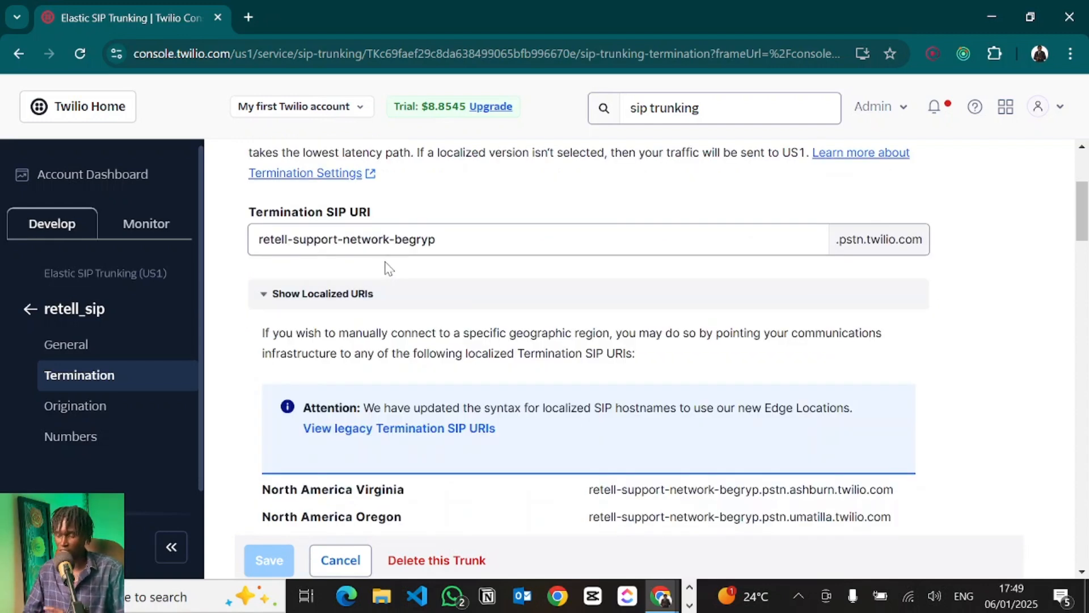
{"action": "scroll", "coordinate": [719, 209], "scroll_direction": "up", "scroll_amount": 1}
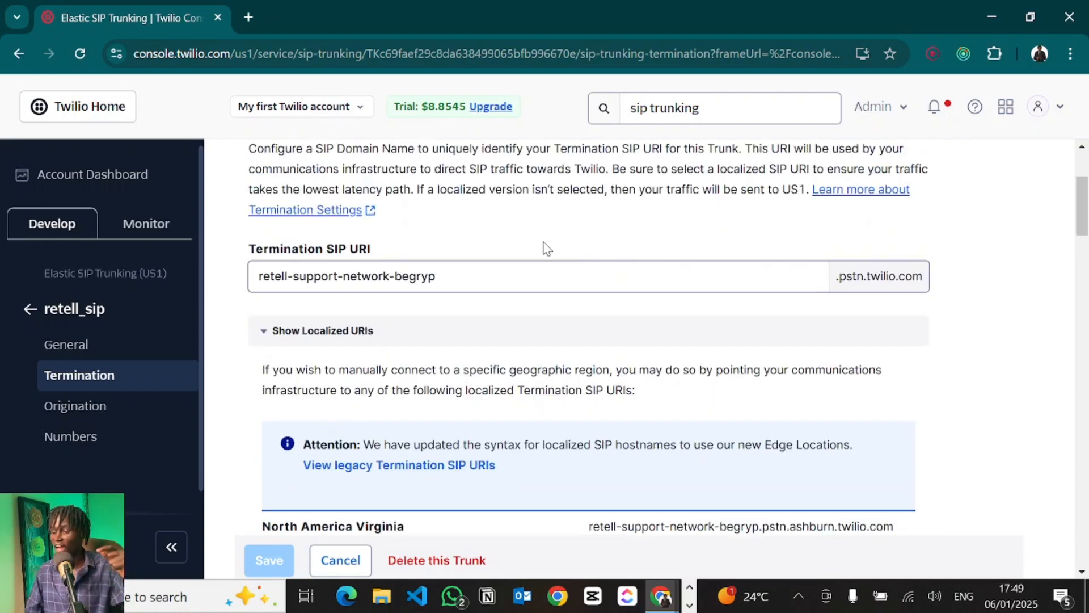
{"action": "left_click", "coordinate": [403, 272]}
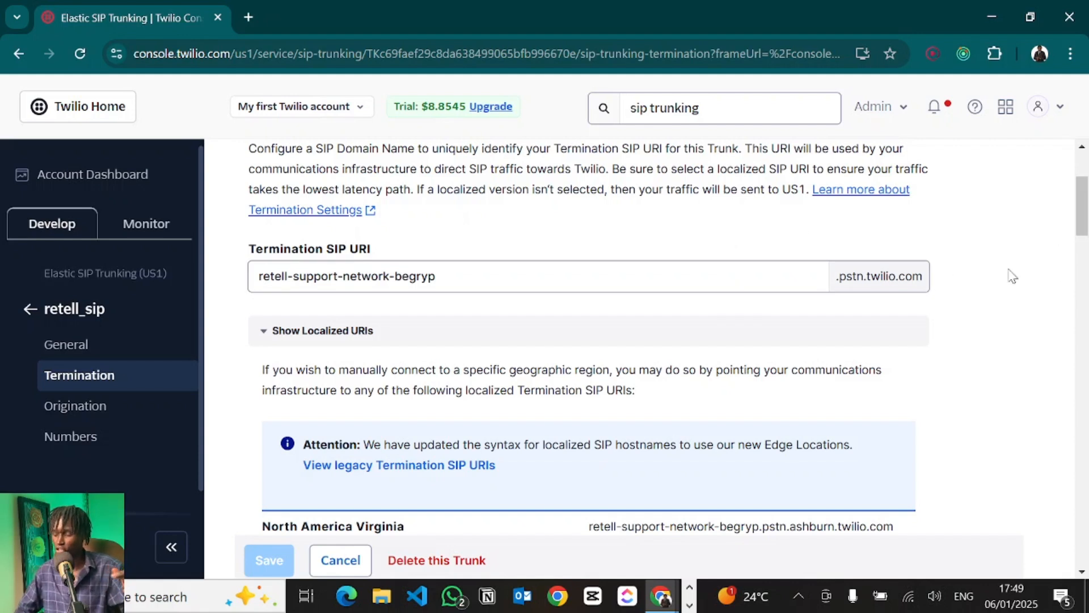
Start a new credential list for termination authentication with the friendly name retell_creds2 and the username retell_user2.
{"action": "scroll", "coordinate": [792, 367], "scroll_direction": "down", "scroll_amount": 10}
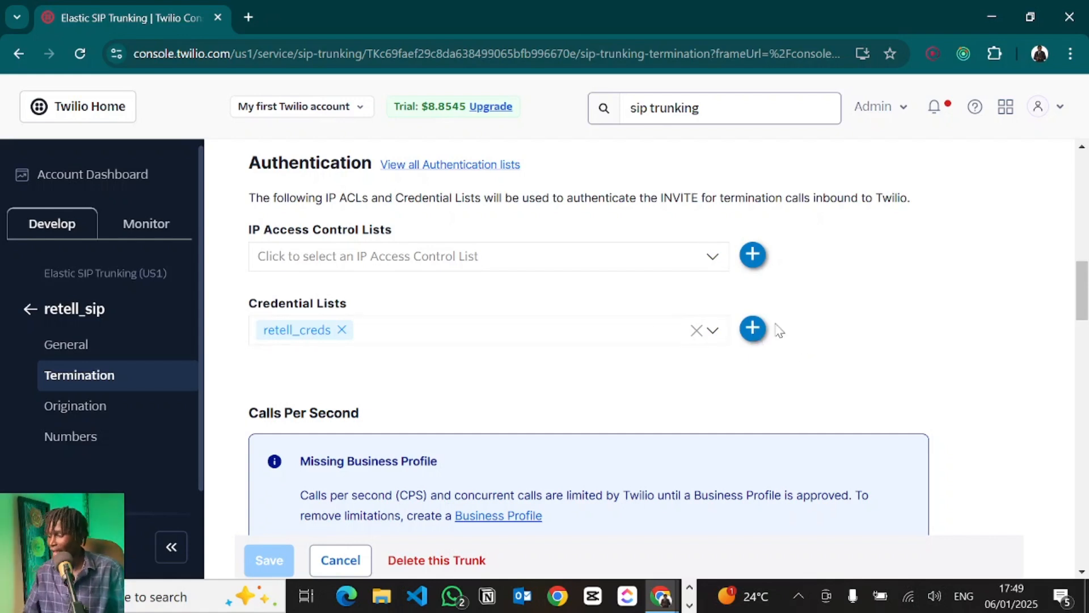
{"action": "left_click", "coordinate": [753, 328]}
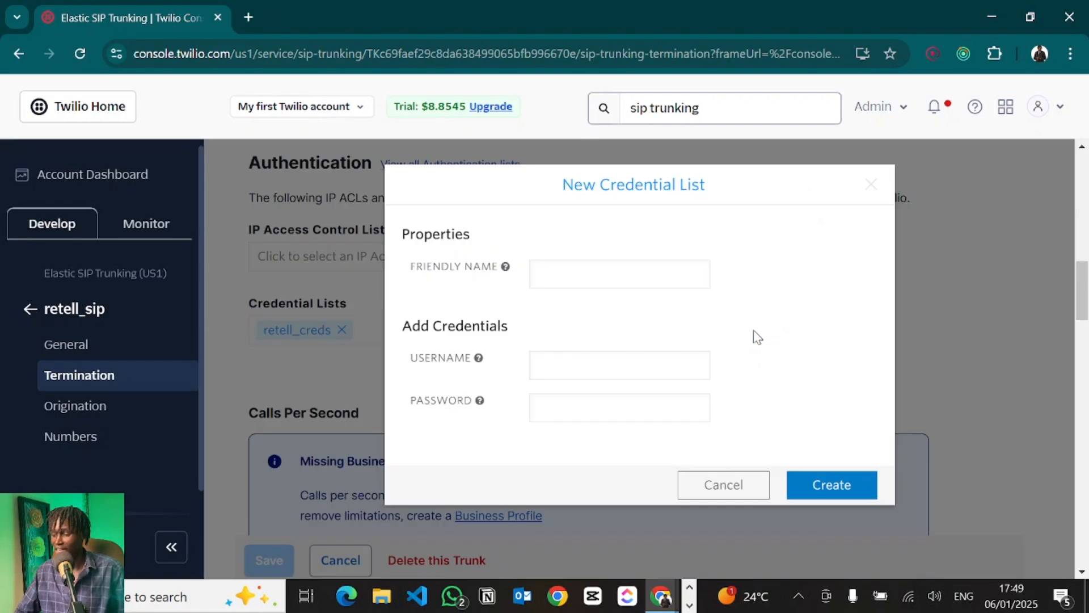
{"action": "left_click", "coordinate": [554, 271]}
{"action": "type", "text": "r"}
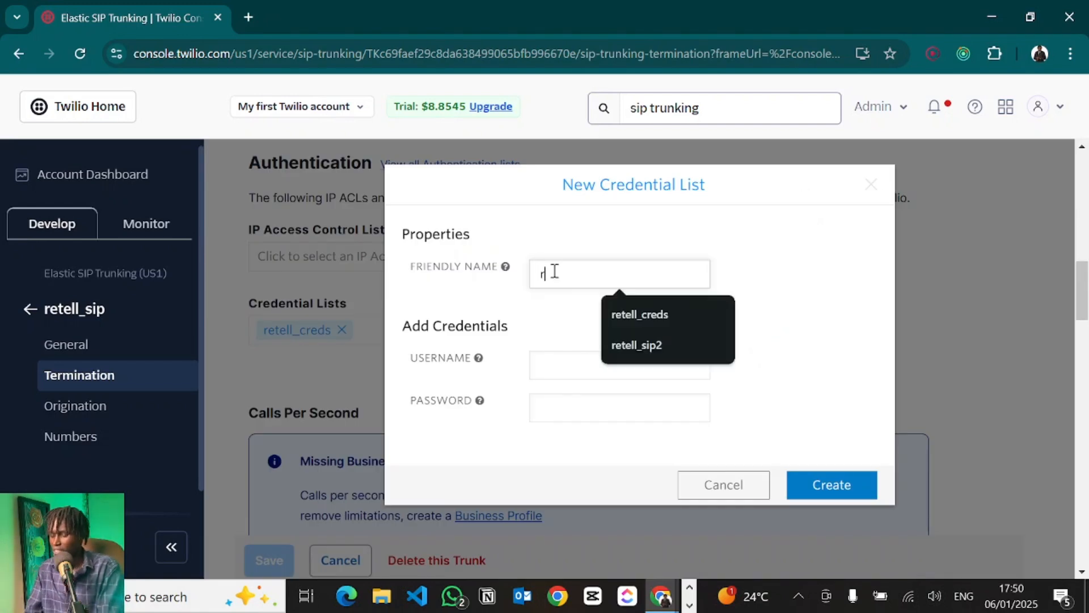
{"action": "type", "text": "etell_creds2"}
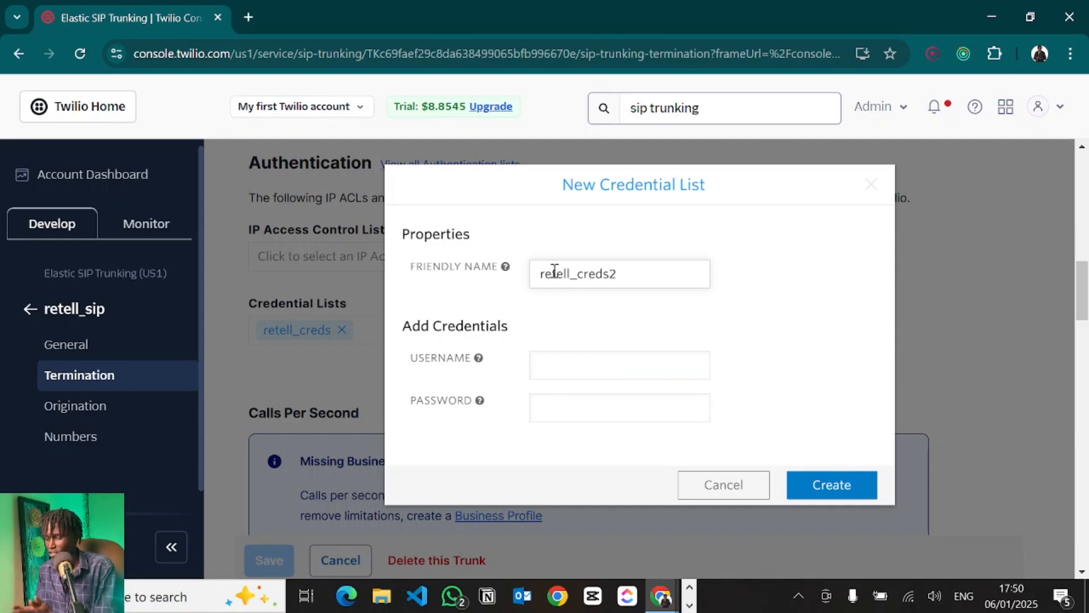
{"action": "left_click", "coordinate": [552, 376]}
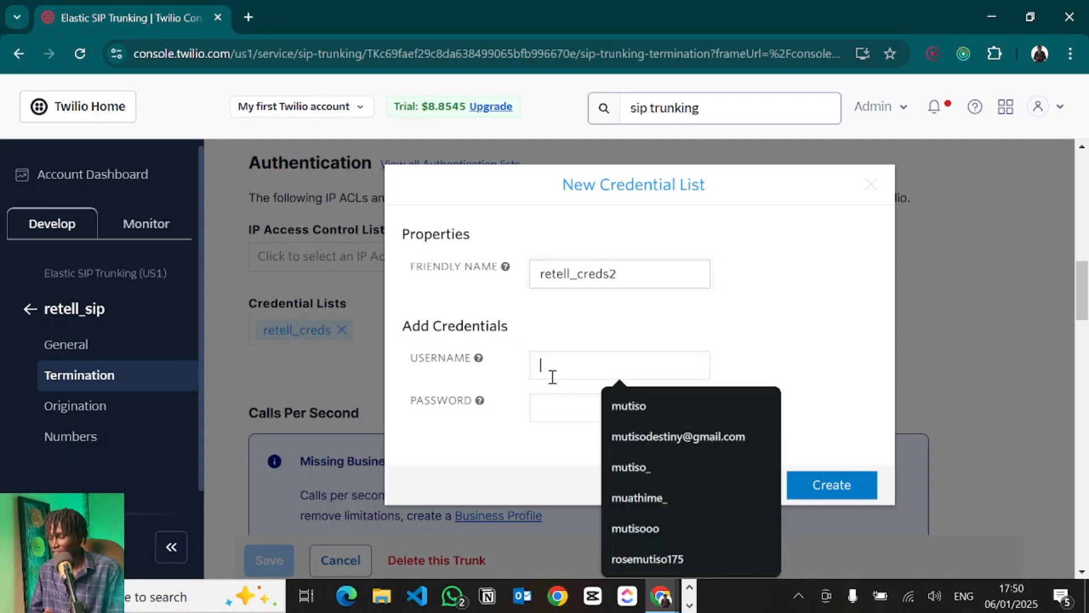
{"action": "type", "text": "retell"}
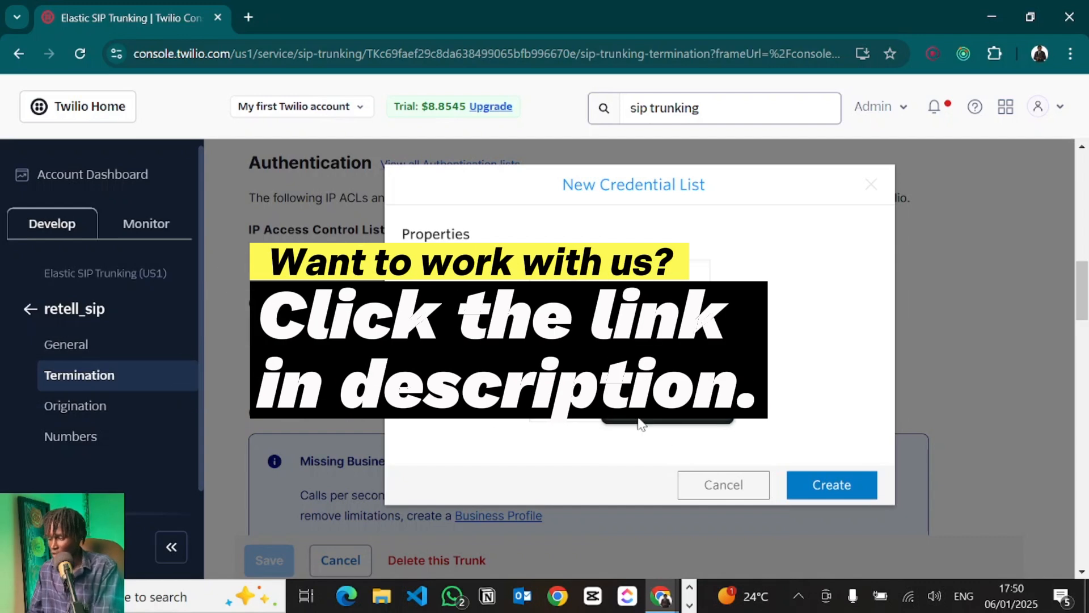
{"action": "left_click", "coordinate": [639, 416]}
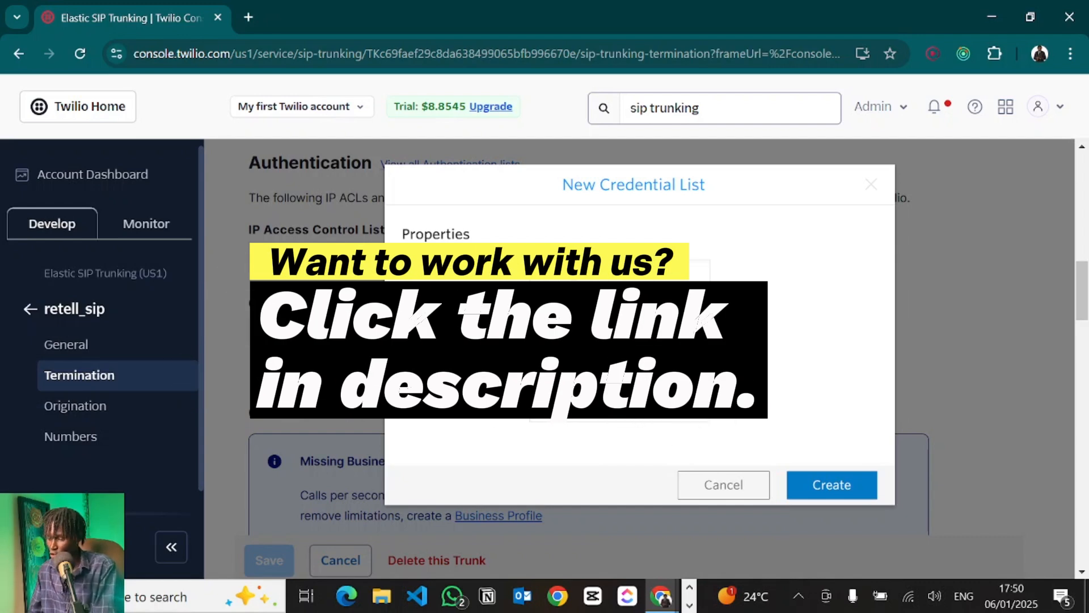
Enter a password for the new credential and try to create the credential list.
{"action": "left_click", "coordinate": [590, 411]}
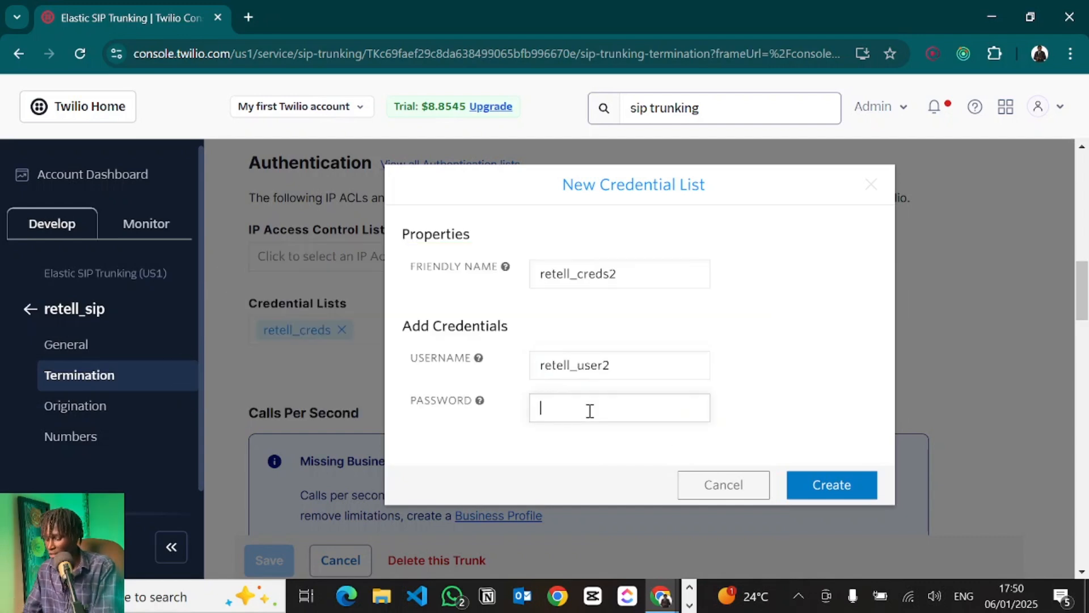
{"action": "type", "text": "••"}
{"action": "key", "text": "BackSpace"}
{"action": "key", "text": "BackSpace"}
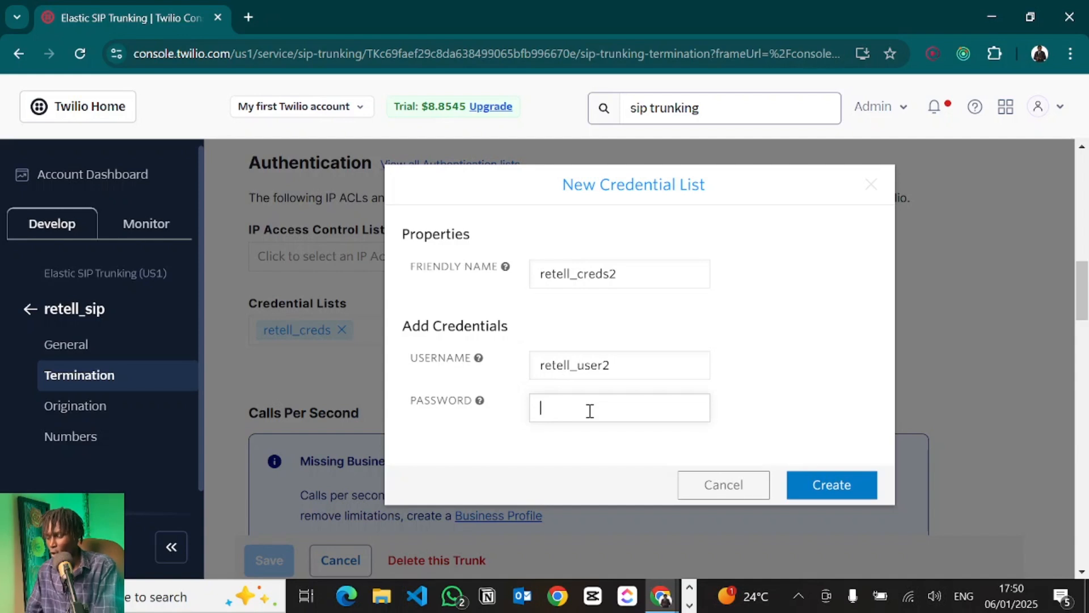
{"action": "type", "text": "••••••••••"}
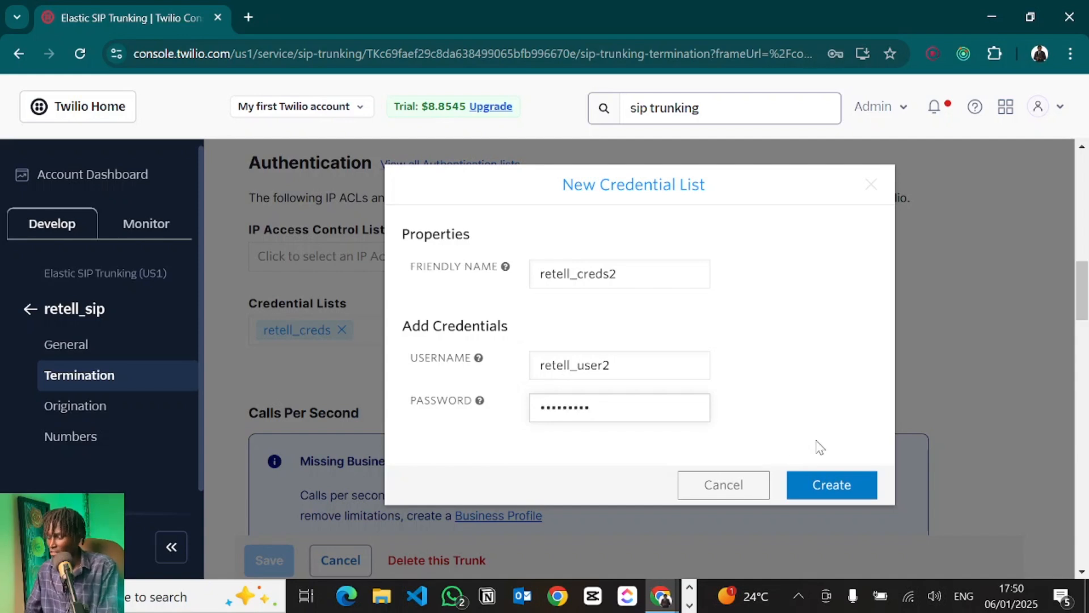
{"action": "left_click", "coordinate": [832, 484]}
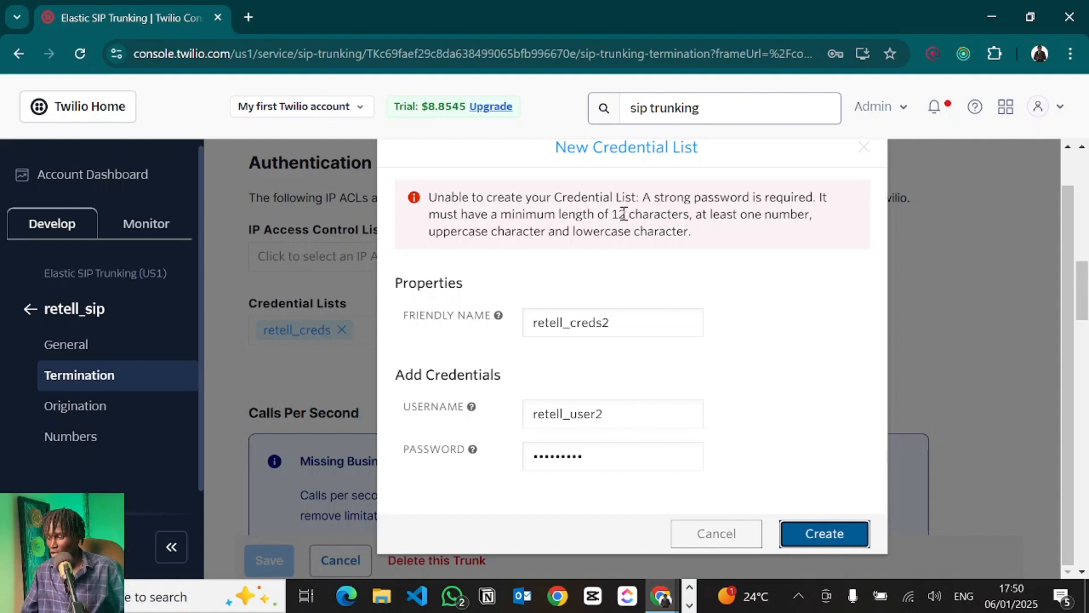
Enter a stronger password of at least 12 characters that meets the listed requirements and create the credential list.
{"action": "left_click_drag", "start_coordinate": [603, 214], "coordinate": [753, 237]}
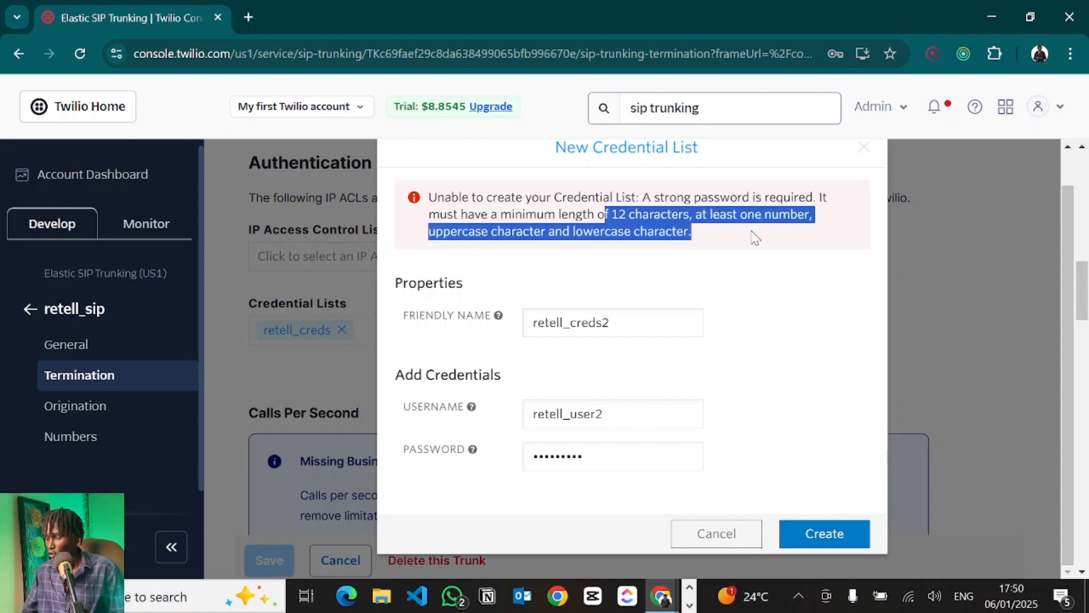
{"action": "left_click", "coordinate": [751, 269]}
{"action": "double_click", "coordinate": [595, 446]}
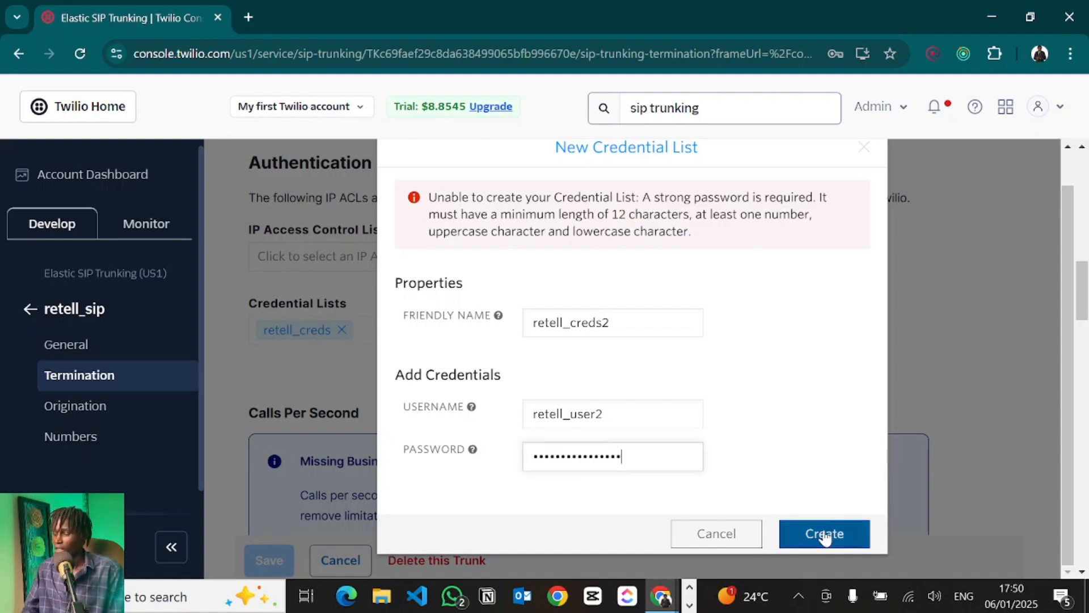
{"action": "left_click", "coordinate": [824, 534]}
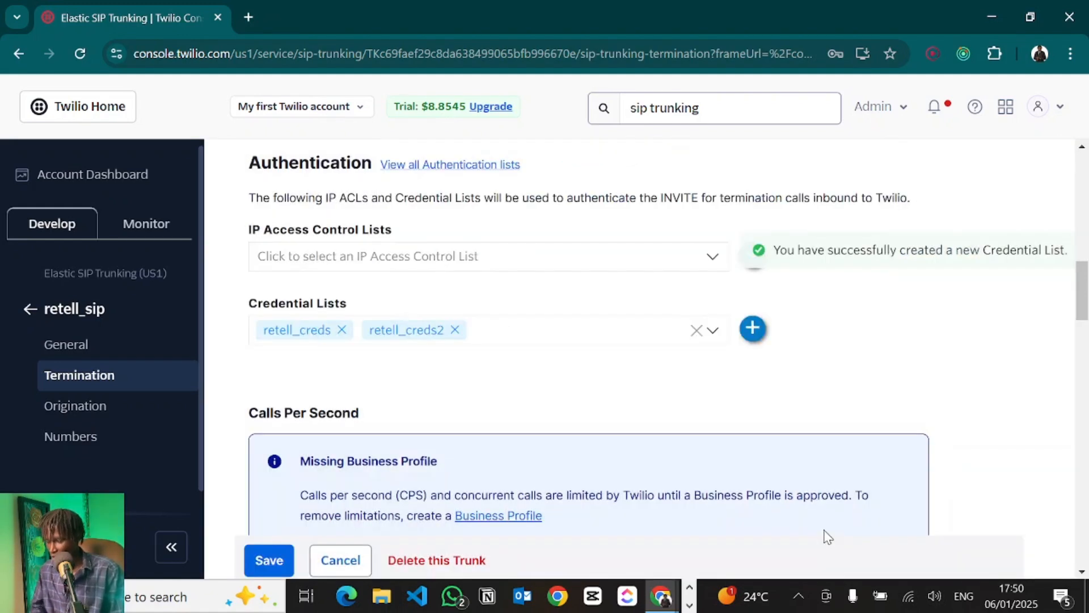
Save the trunk's termination settings and open its origination settings.
{"action": "scroll", "coordinate": [595, 279], "scroll_direction": "down", "scroll_amount": 2}
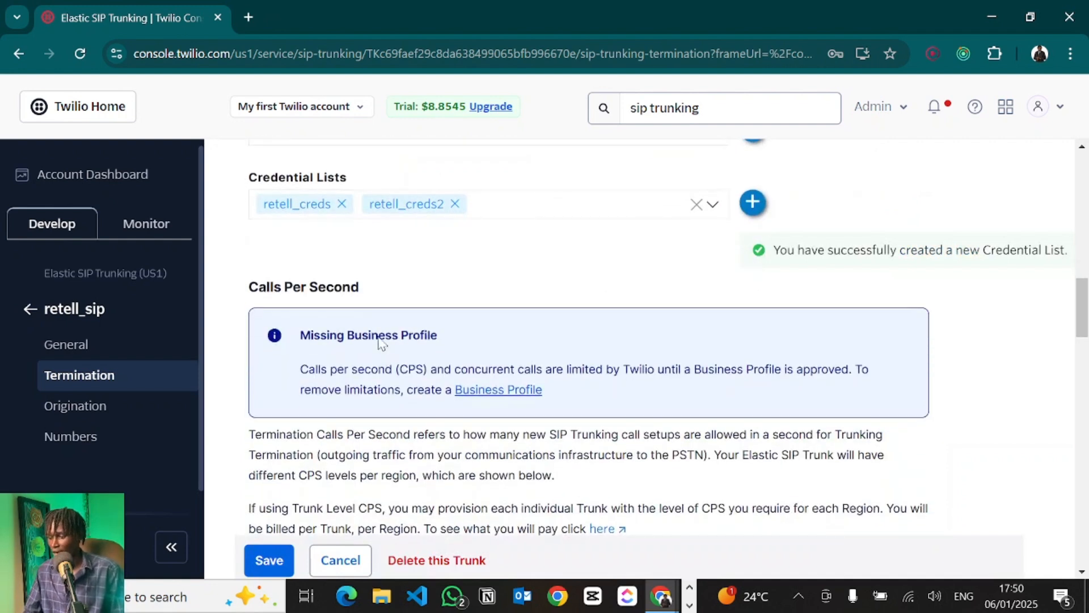
{"action": "scroll", "coordinate": [378, 342], "scroll_direction": "down", "scroll_amount": 14}
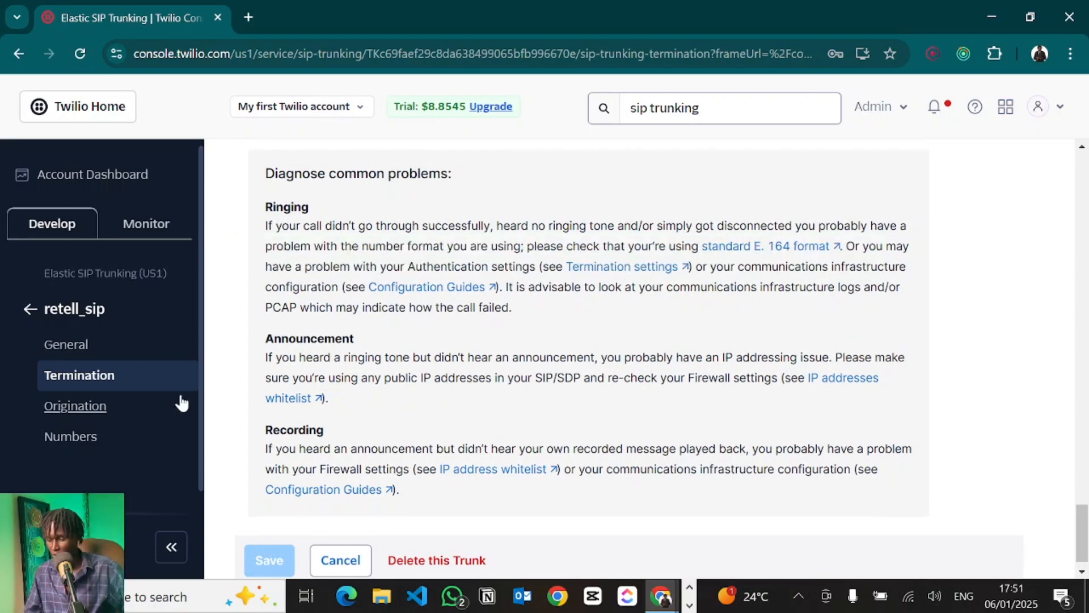
{"action": "left_click", "coordinate": [69, 407]}
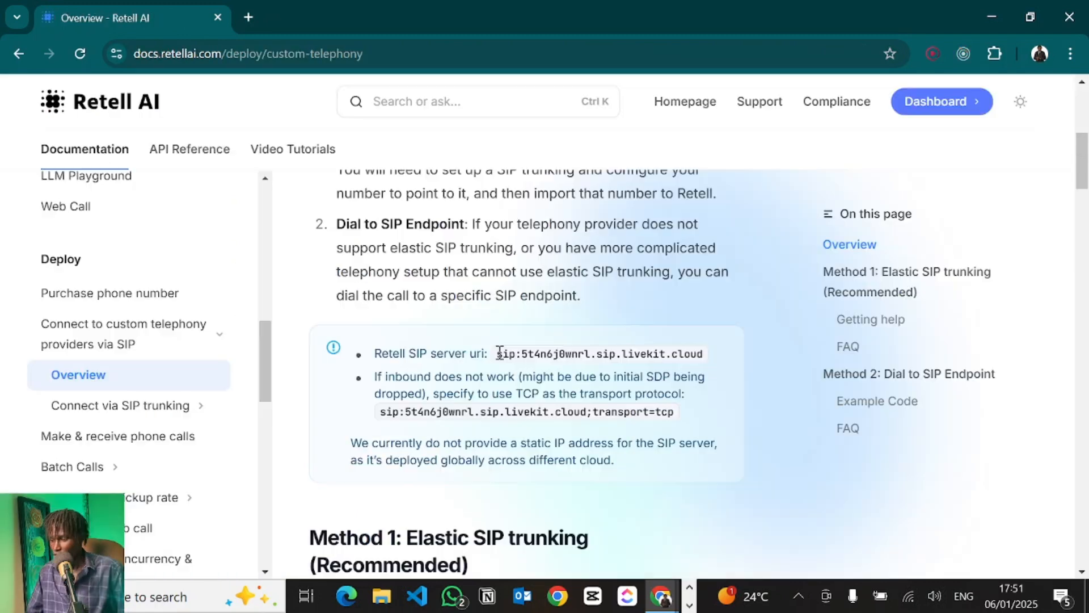
Copy the Retell SIP server URI sip:5t4n6j0wnrl.sip.livekit.cloud from the Retell AI documentation and return to the Twilio console.
{"action": "scroll", "coordinate": [398, 261], "scroll_direction": "up", "scroll_amount": 4}
{"action": "scroll", "coordinate": [399, 261], "scroll_direction": "down", "scroll_amount": 2}
{"action": "scroll", "coordinate": [400, 267], "scroll_direction": "down", "scroll_amount": 1}
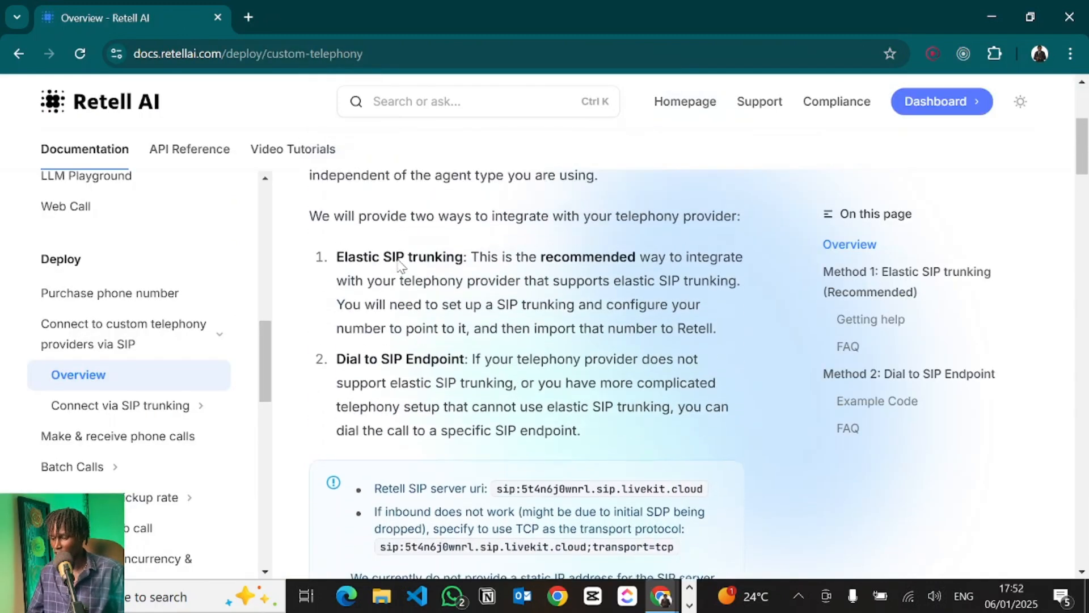
{"action": "scroll", "coordinate": [398, 265], "scroll_direction": "up", "scroll_amount": 4}
{"action": "scroll", "coordinate": [399, 261], "scroll_direction": "down", "scroll_amount": 5}
{"action": "scroll", "coordinate": [398, 260], "scroll_direction": "down", "scroll_amount": 3}
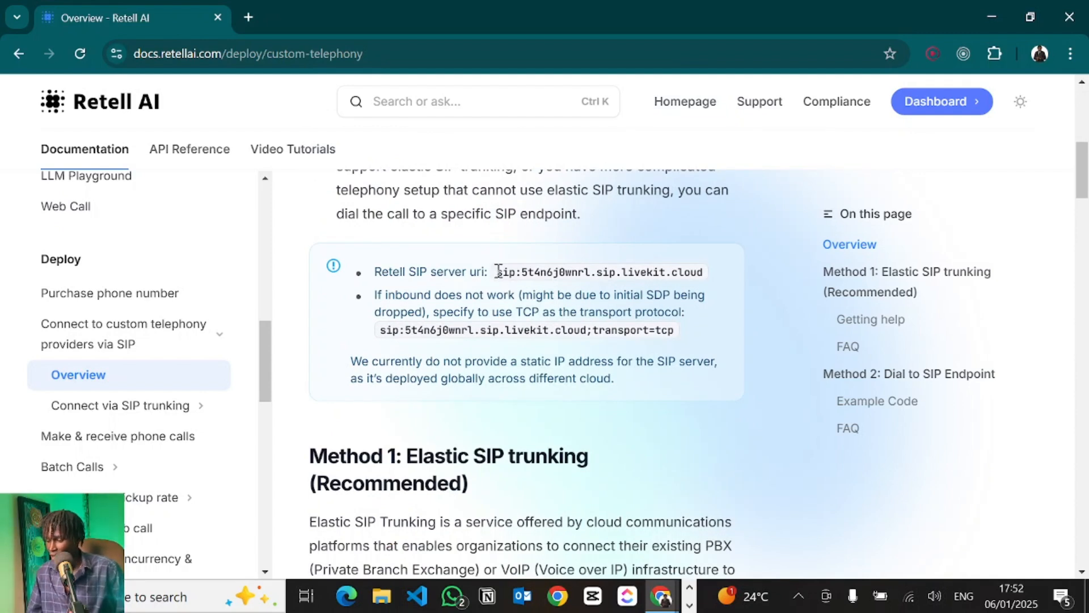
{"action": "left_click_drag", "start_coordinate": [498, 271], "coordinate": [710, 278]}
{"action": "key", "text": "ctrl+c"}
{"action": "left_click", "coordinate": [710, 281]}
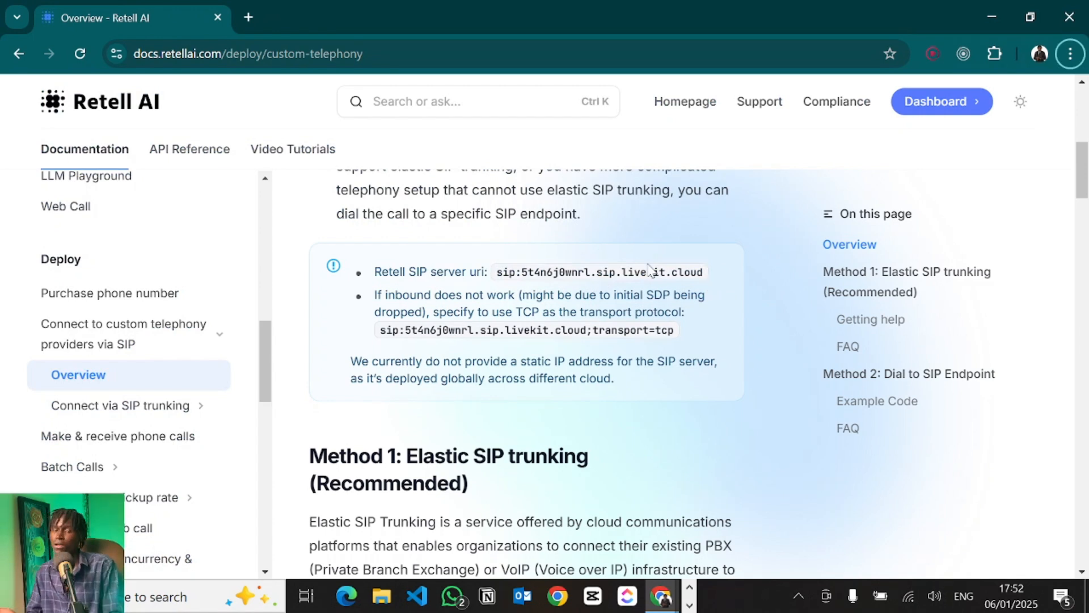
{"action": "key", "text": "alt+Tab"}
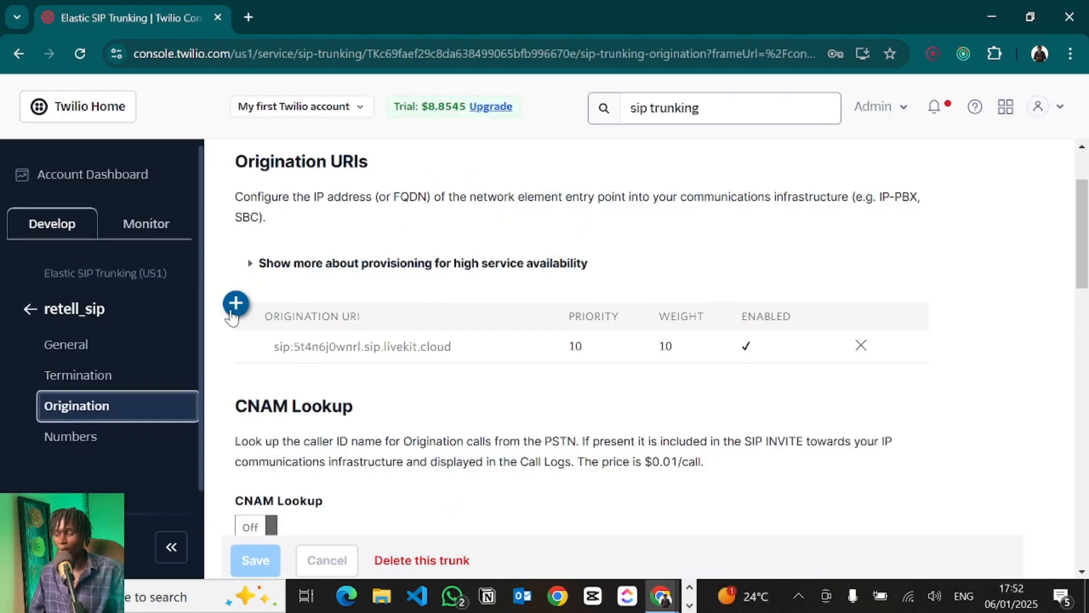
Add the origination URI sip:5t4n6j0wnrl.sip.livekit.cloud to the trunk, keeping priority 10 and weight 10.
{"action": "left_click", "coordinate": [236, 305]}
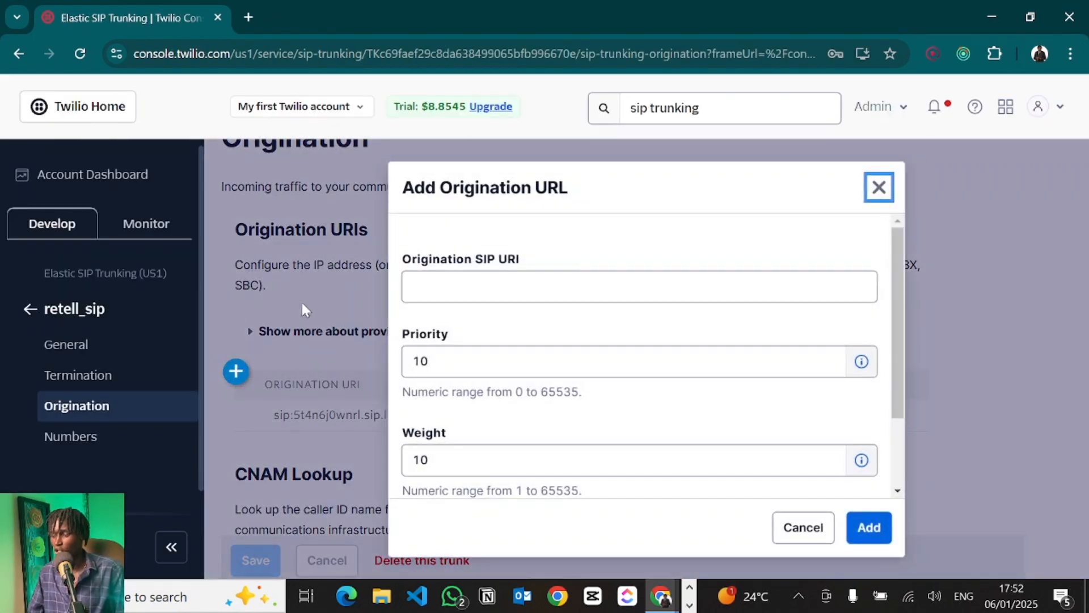
{"action": "left_click", "coordinate": [471, 281]}
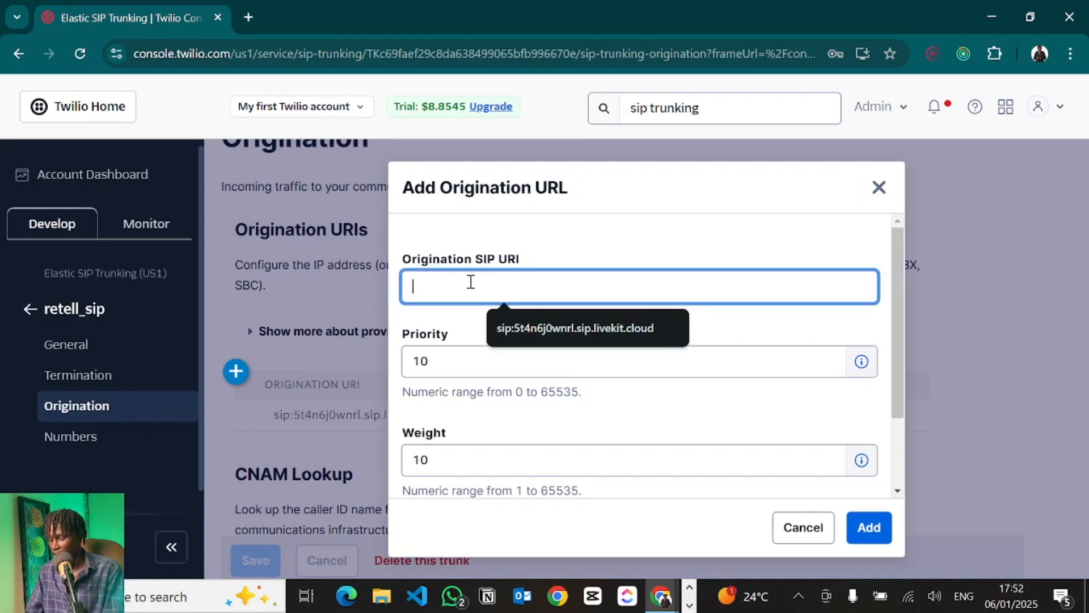
{"action": "key", "text": "ctrl+v"}
{"action": "left_click", "coordinate": [614, 345]}
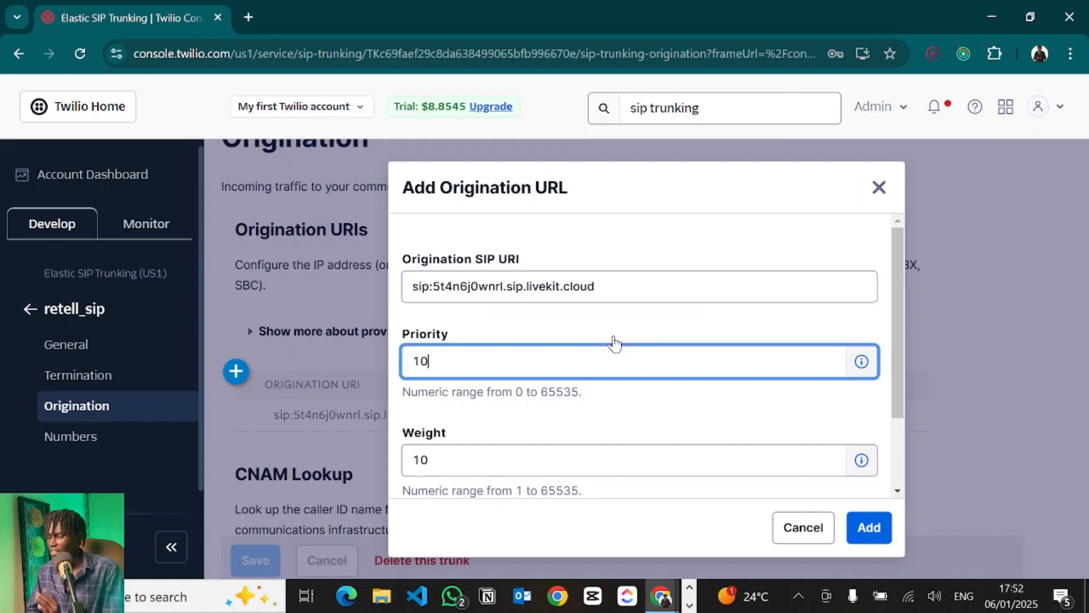
{"action": "left_click", "coordinate": [865, 529]}
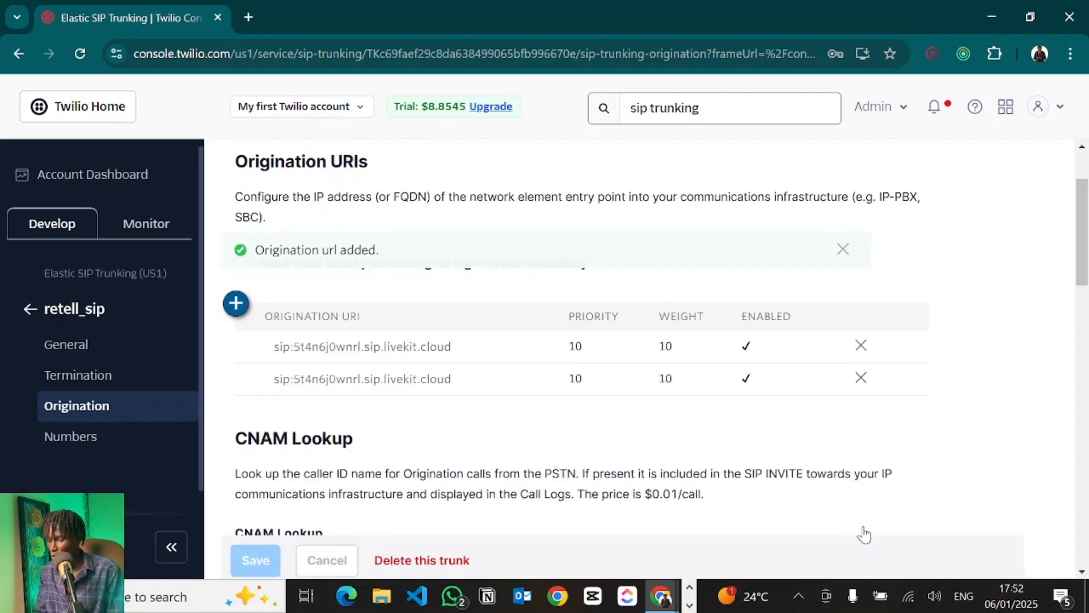
Add the existing United States phone number to the retell_sip trunk's numbers.
{"action": "scroll", "coordinate": [620, 426], "scroll_direction": "down", "scroll_amount": 8}
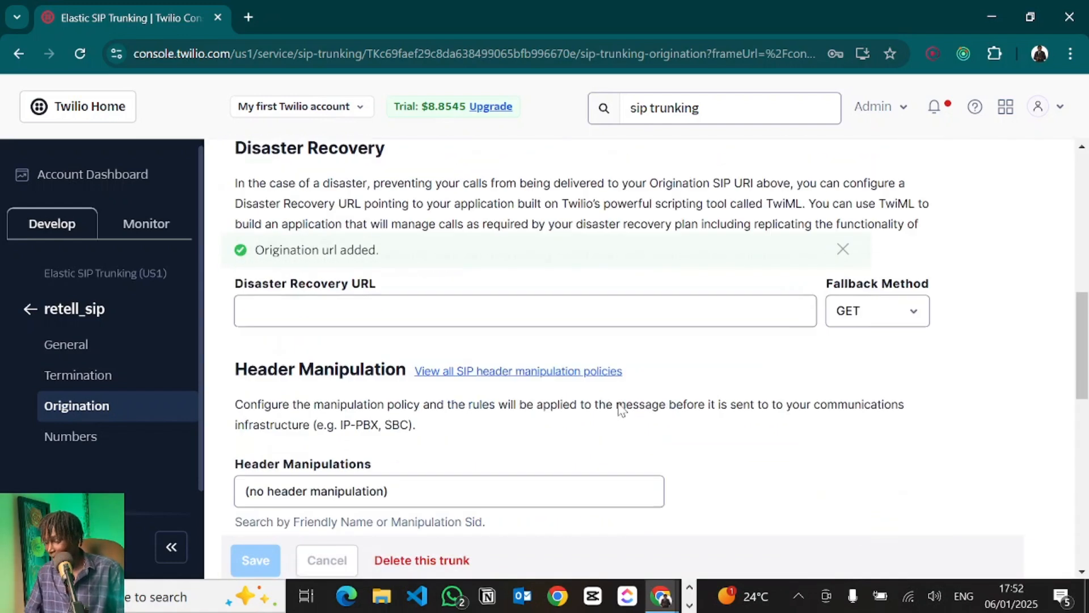
{"action": "scroll", "coordinate": [622, 409], "scroll_direction": "down", "scroll_amount": 6}
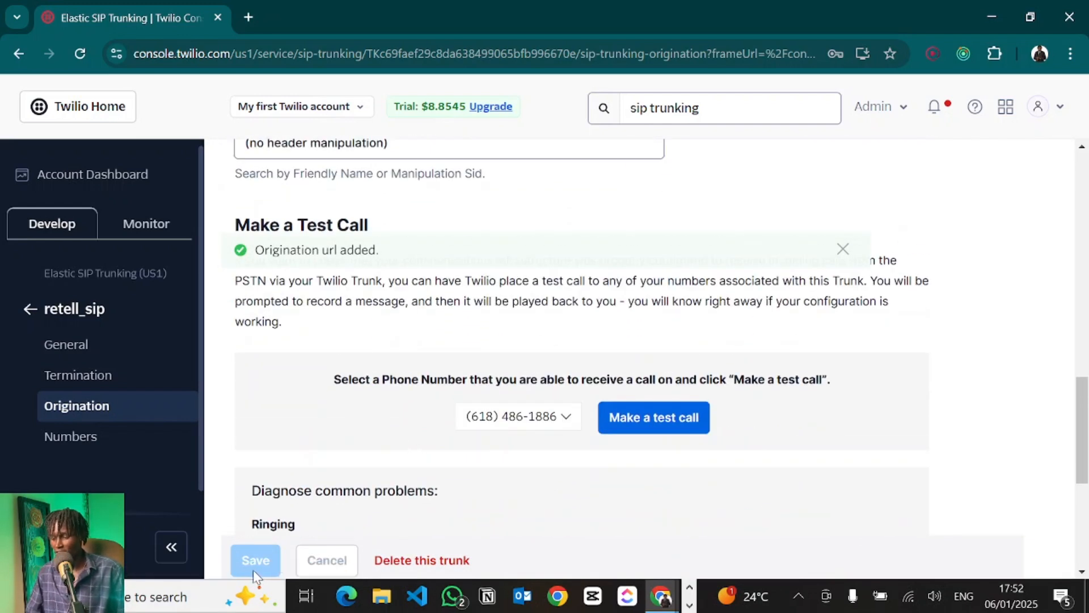
{"action": "left_click", "coordinate": [50, 439]}
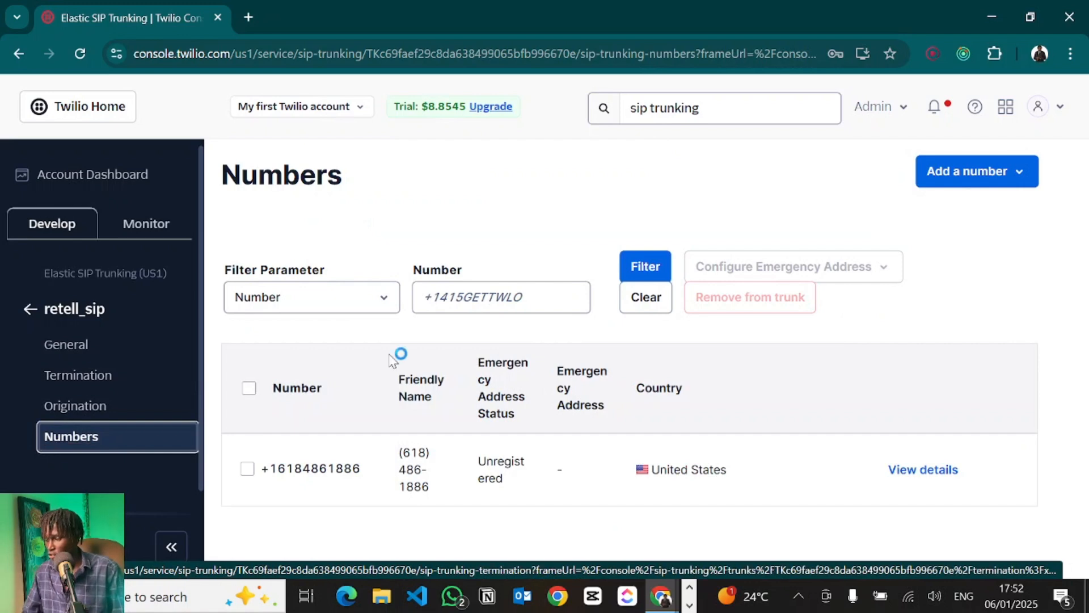
{"action": "left_click", "coordinate": [932, 178]}
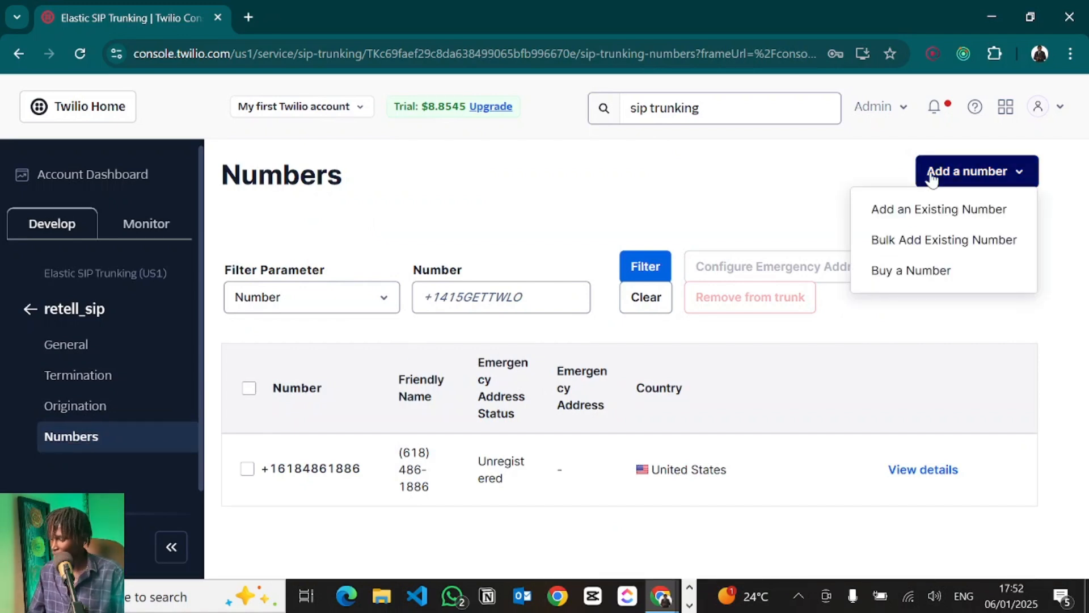
{"action": "left_click", "coordinate": [906, 219]}
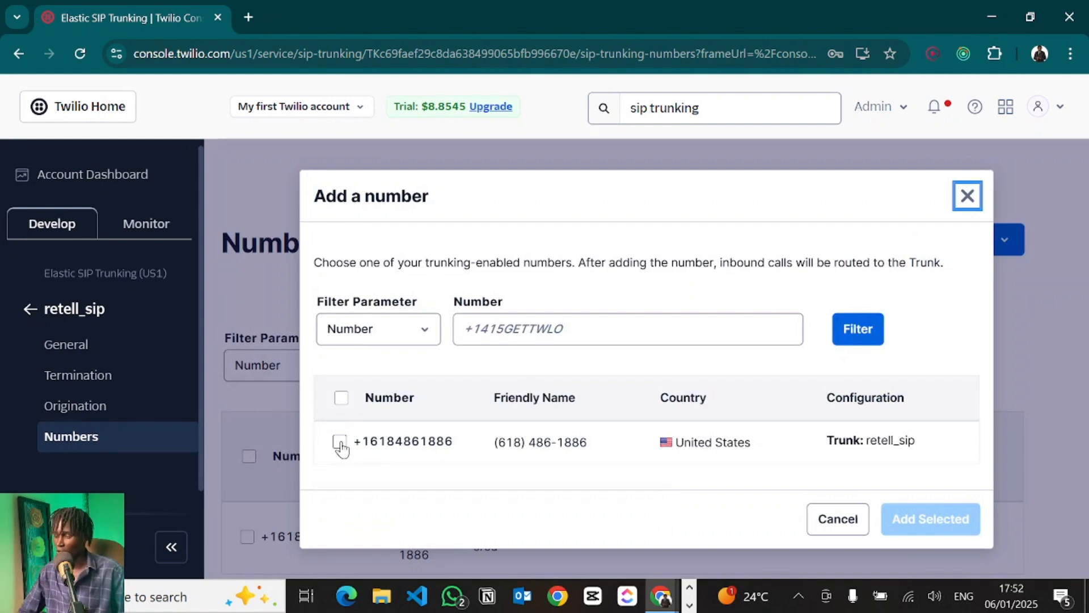
{"action": "left_click", "coordinate": [339, 443]}
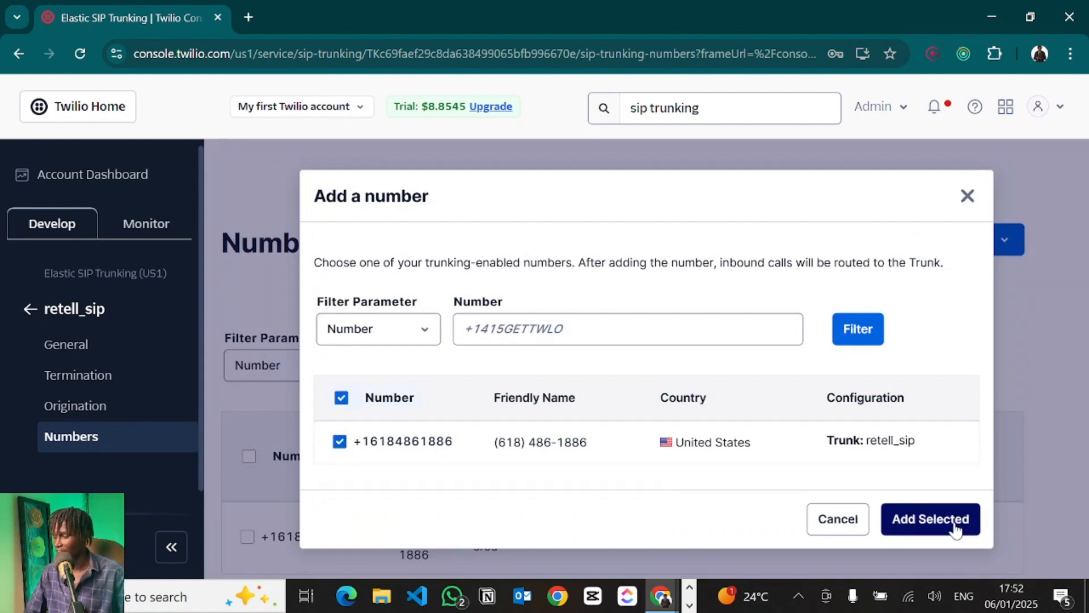
{"action": "left_click", "coordinate": [956, 527]}
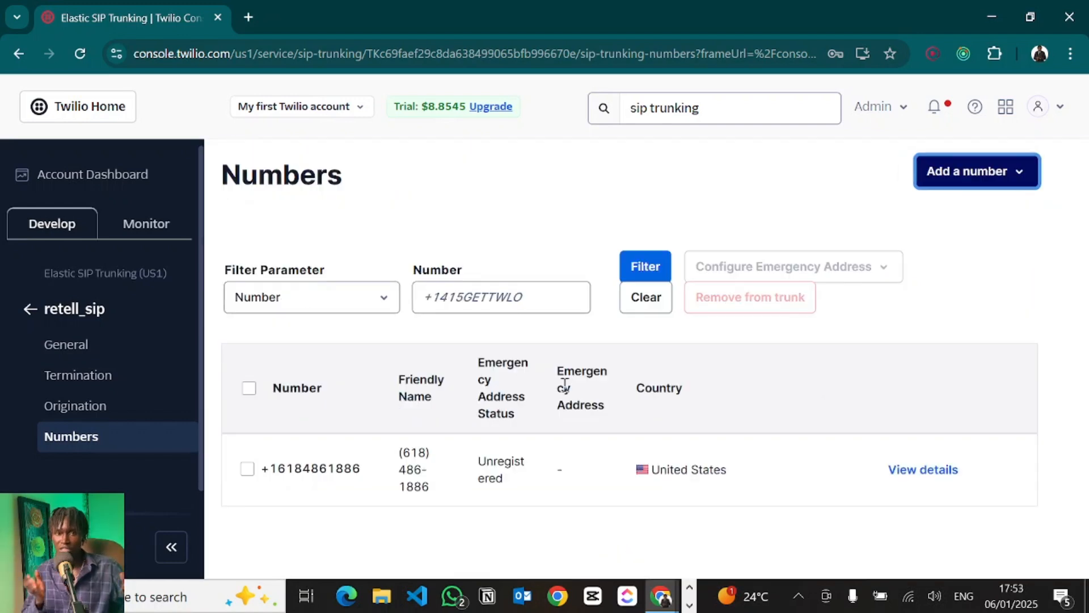
Copy the trunk's phone number from Twilio and enter it as the phone number in Retell AI's SIP trunking connection form.
{"action": "key", "text": "alt+Tab"}
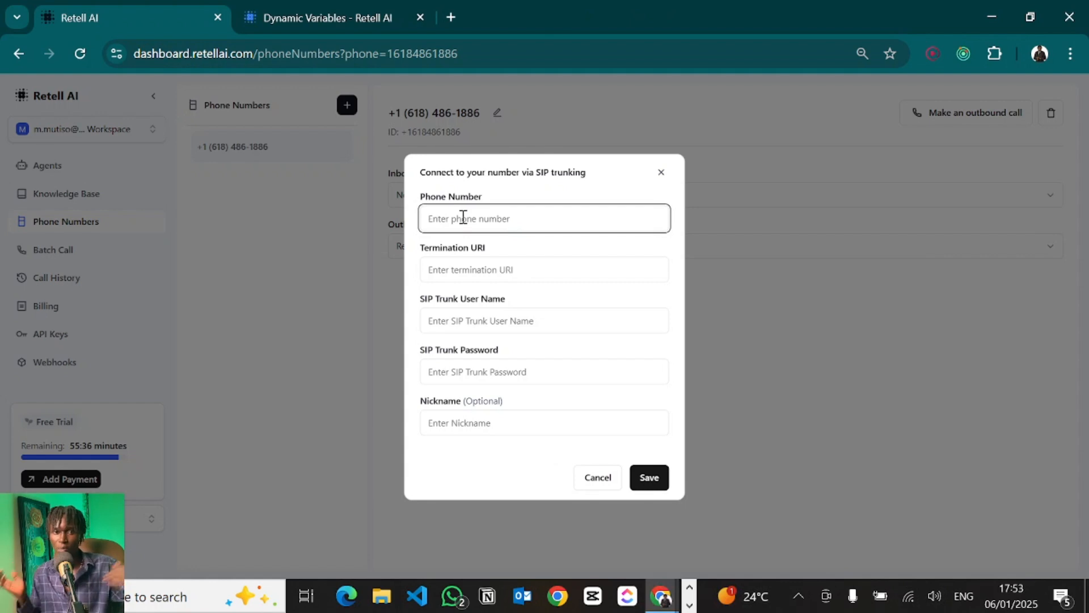
{"action": "key", "text": "alt+Tab"}
{"action": "key", "text": "alt+Tab"}
{"action": "key", "text": "ctrl+v"}
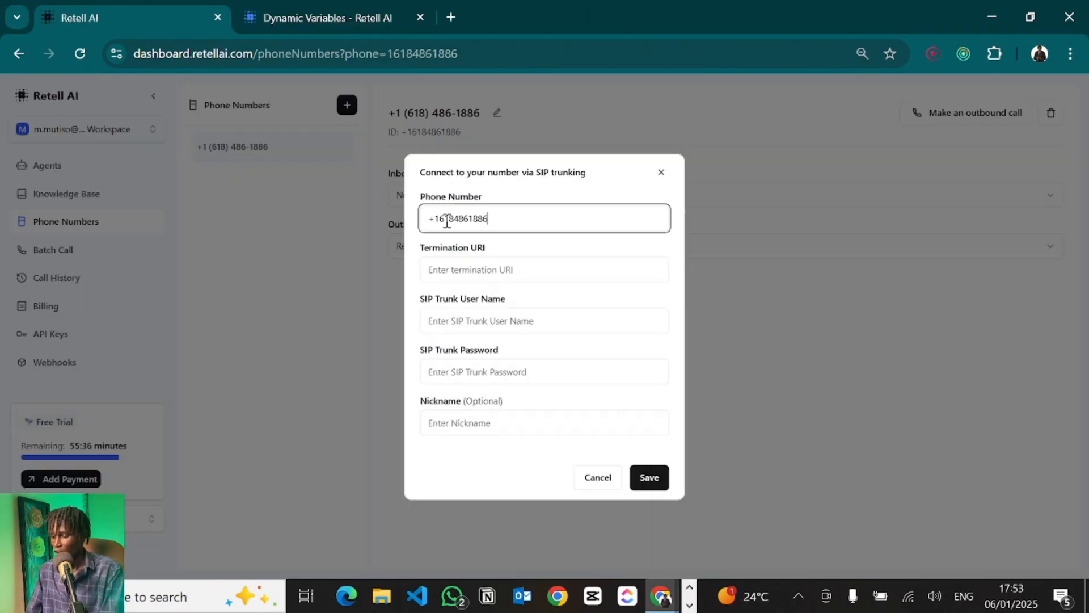
Copy the trunk's termination URI from Twilio and enter it in Retell AI's form without spaces as retell-support-network-begryp.pstn.twilio.com.
{"action": "left_click", "coordinate": [499, 270]}
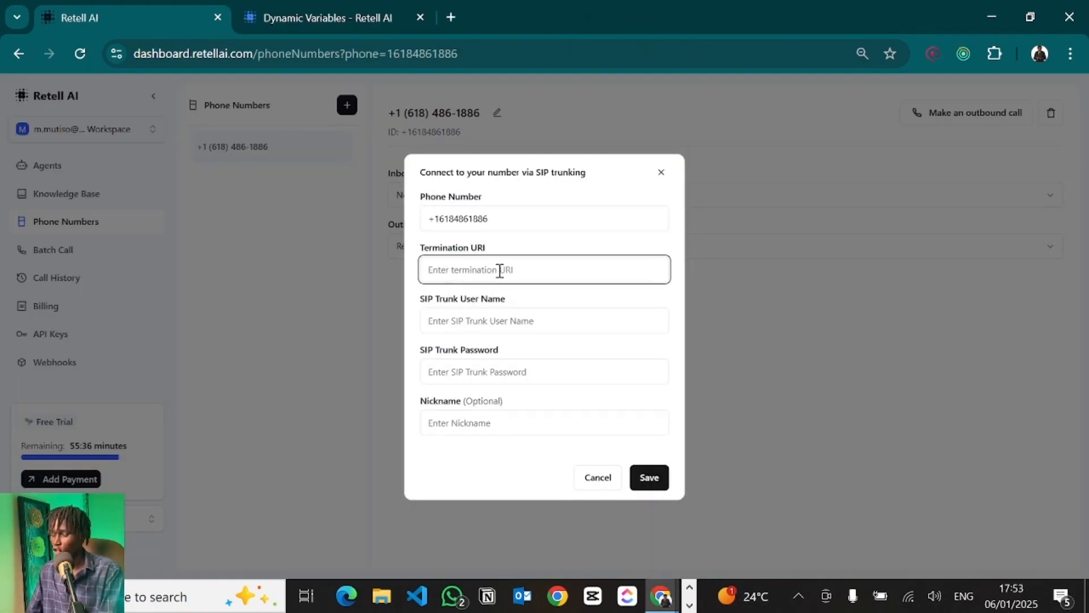
{"action": "key", "text": "alt+Tab"}
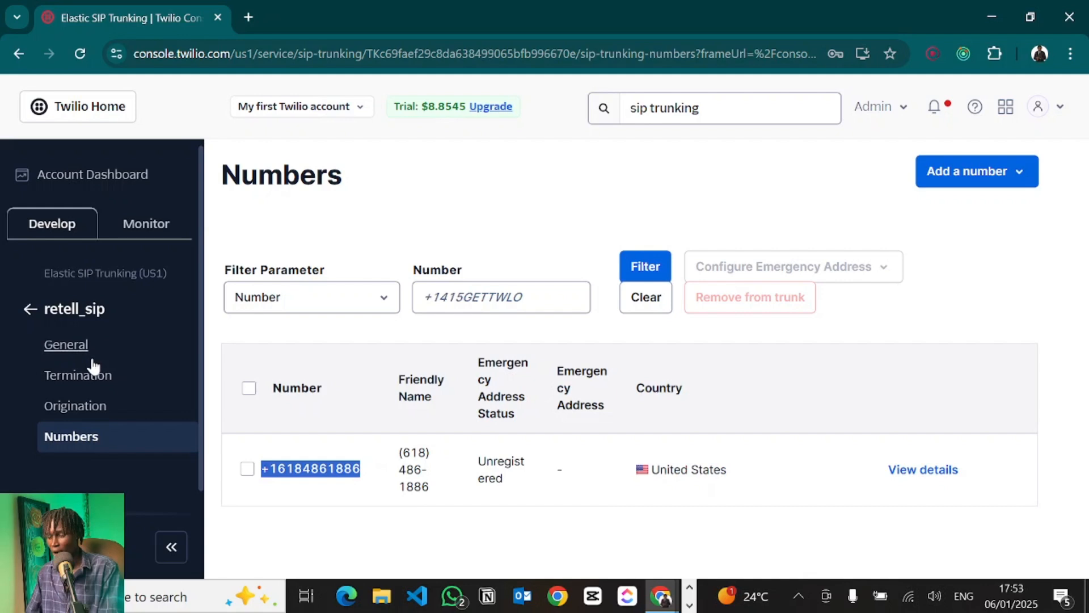
{"action": "left_click", "coordinate": [103, 377]}
{"action": "scroll", "coordinate": [608, 309], "scroll_direction": "down", "scroll_amount": 3}
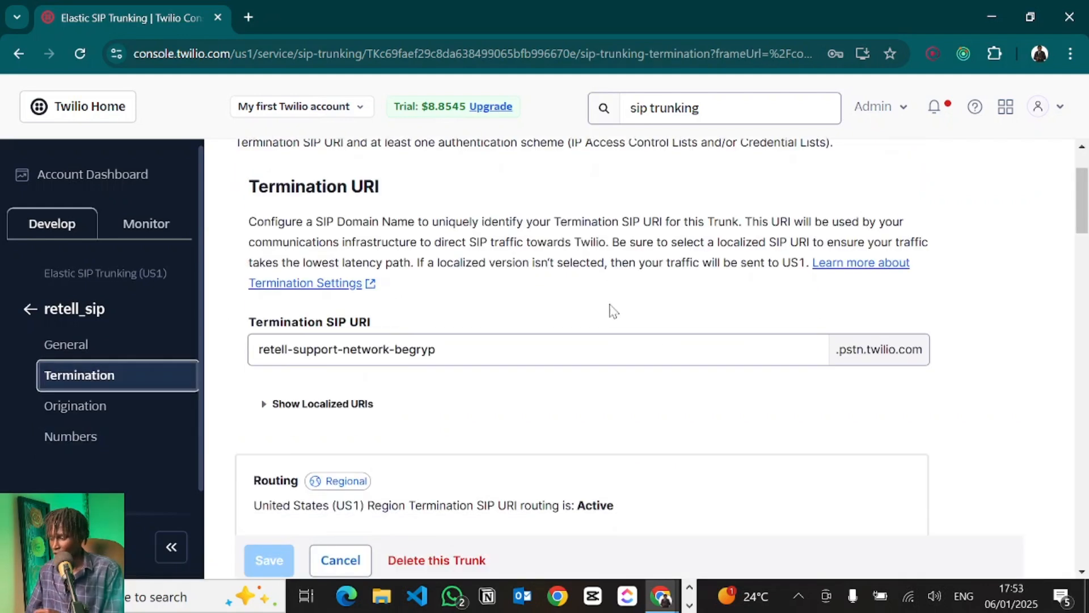
{"action": "left_click_drag", "start_coordinate": [949, 315], "coordinate": [250, 313]}
{"action": "key", "text": "ctrl+c"}
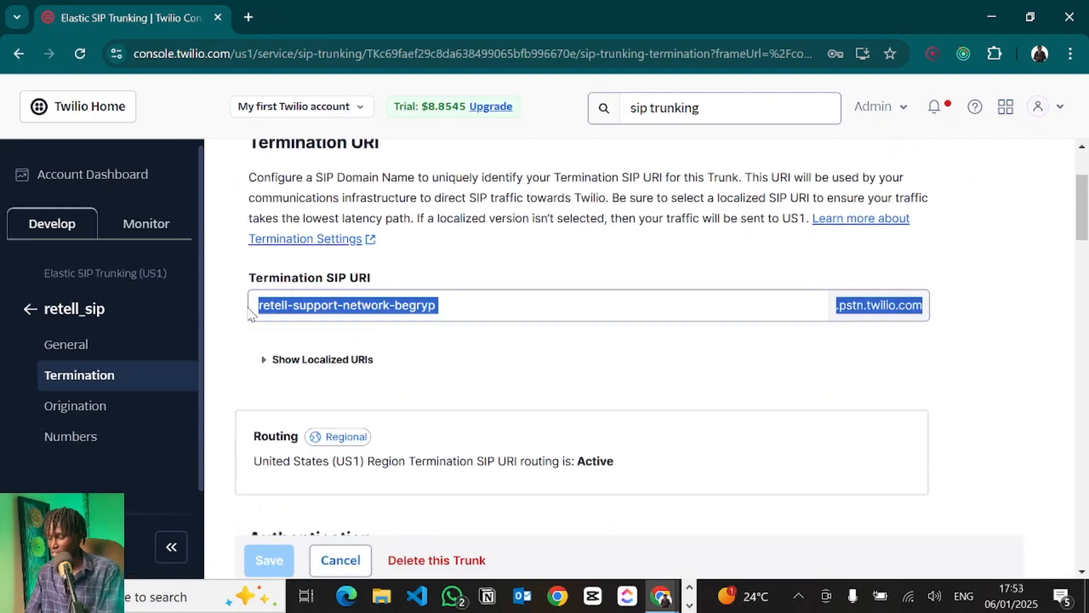
{"action": "key", "text": "alt+Tab"}
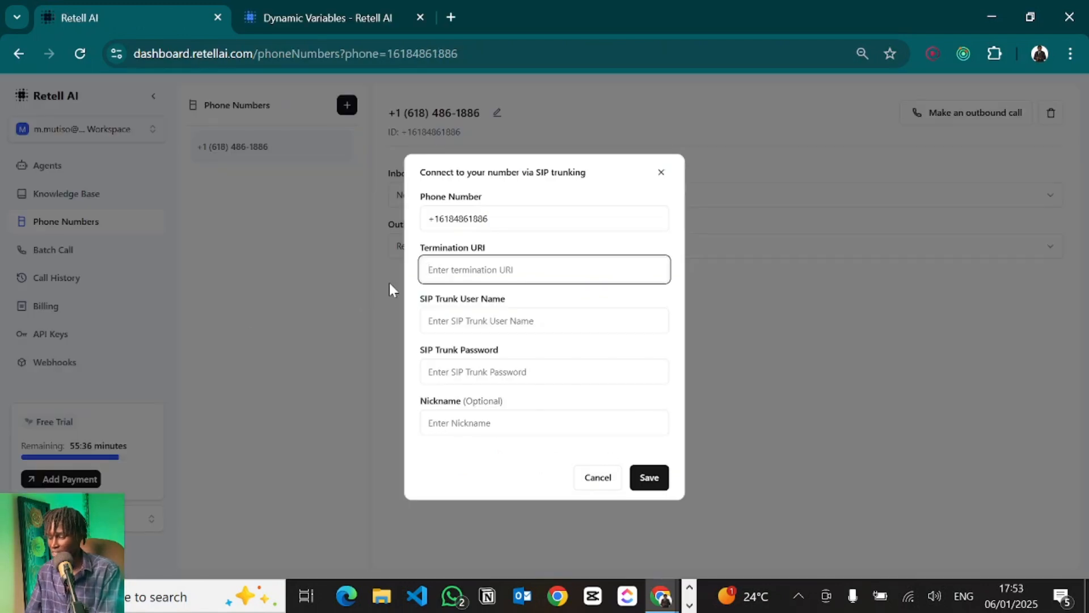
{"action": "key", "text": "ctrl+v"}
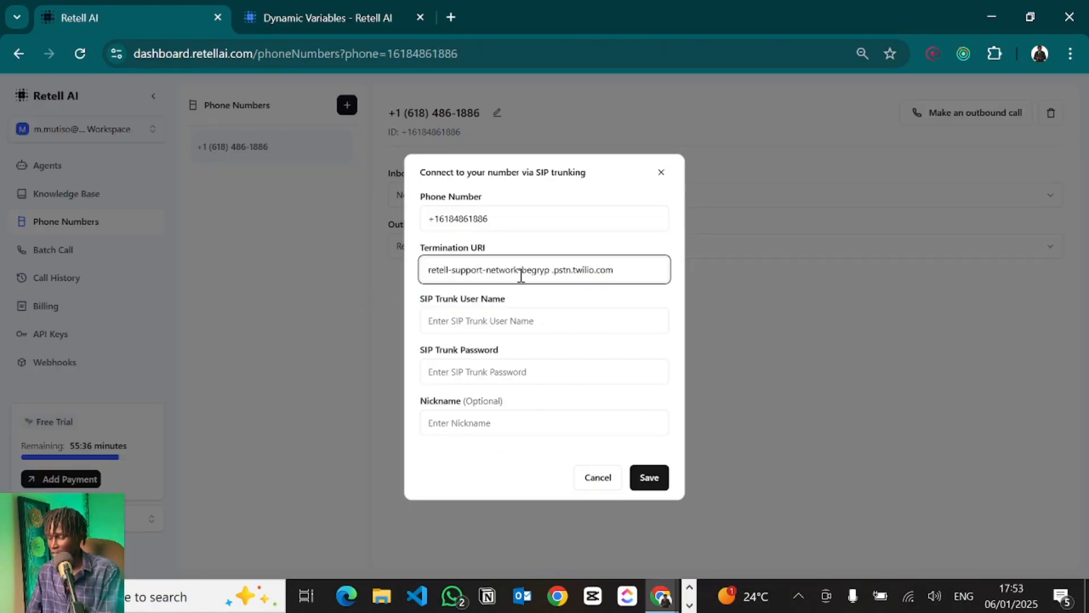
{"action": "left_click", "coordinate": [556, 269]}
{"action": "key", "text": "BackSpace"}
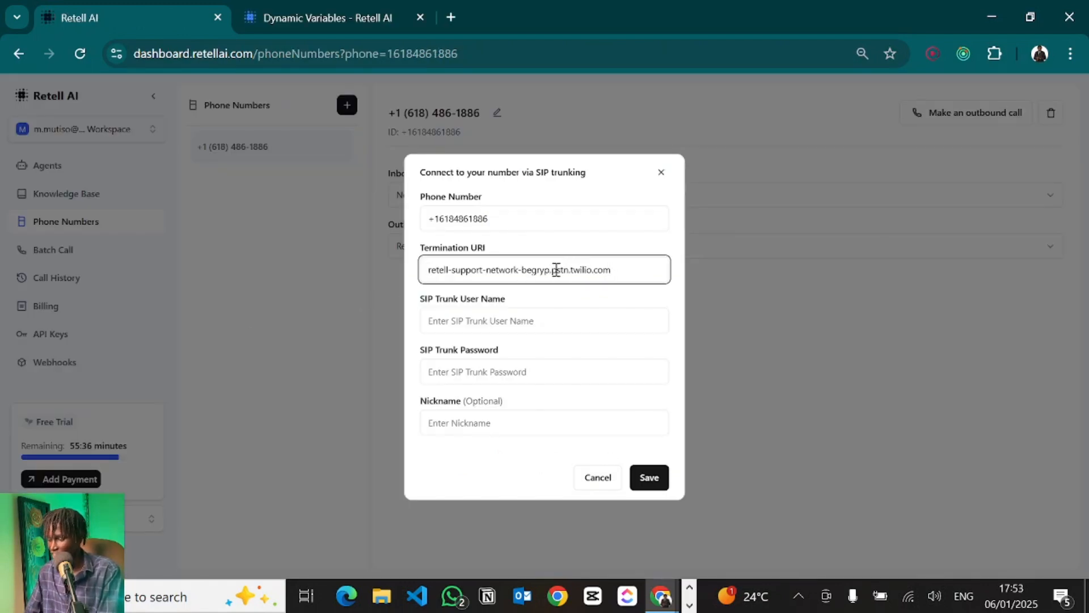
Try to save the SIP connection with user name retell_user2 and the SIP trunk password, and close the form.
{"action": "left_click", "coordinate": [461, 321]}
{"action": "type", "text": "ret"}
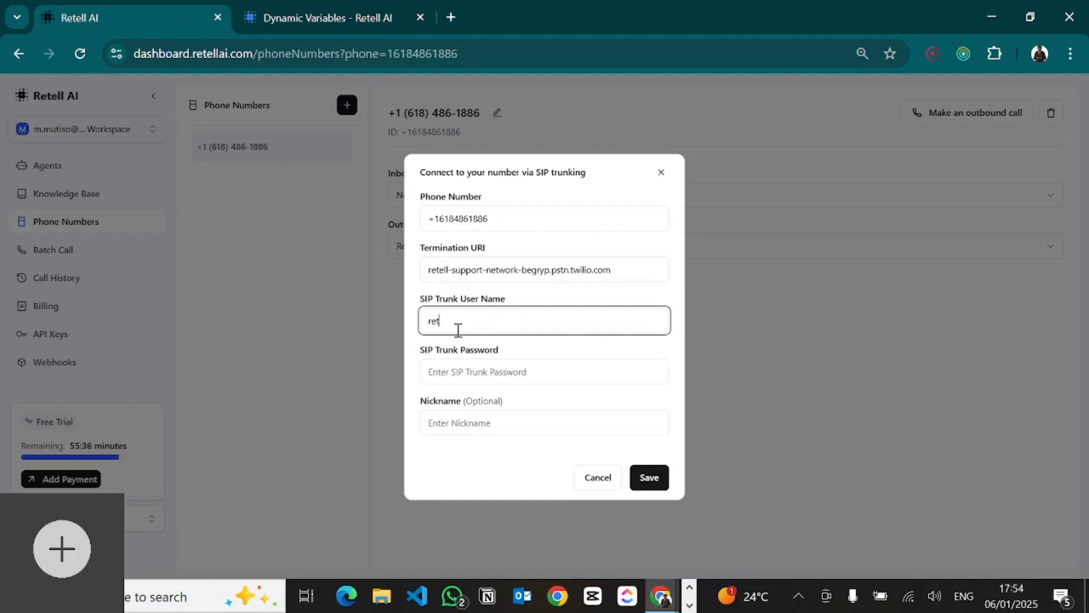
{"action": "type", "text": "ell_user2"}
{"action": "key", "text": "Tab"}
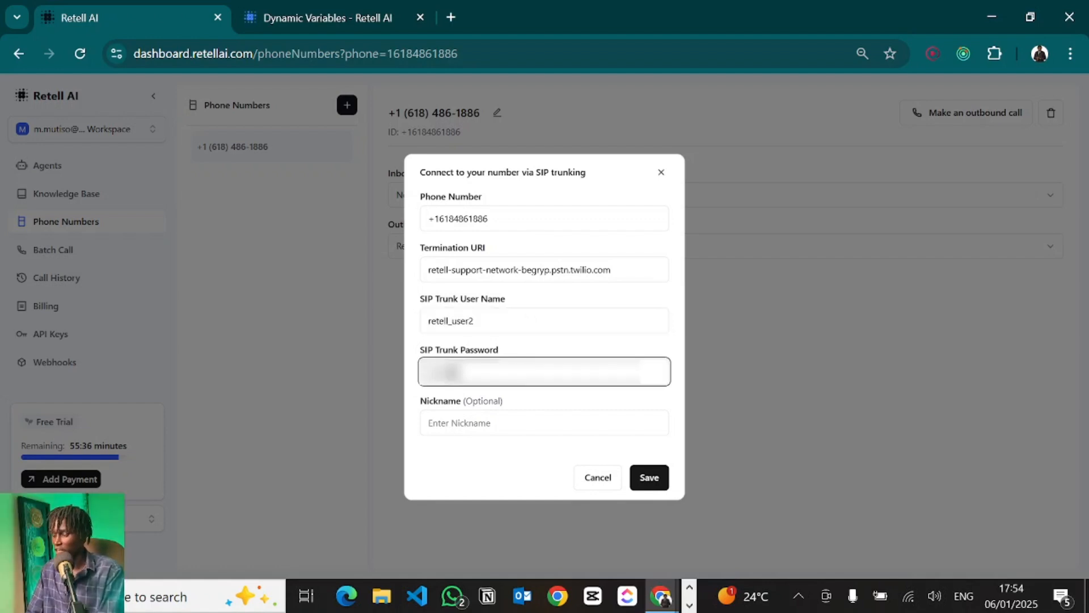
{"action": "type", "text": "******"}
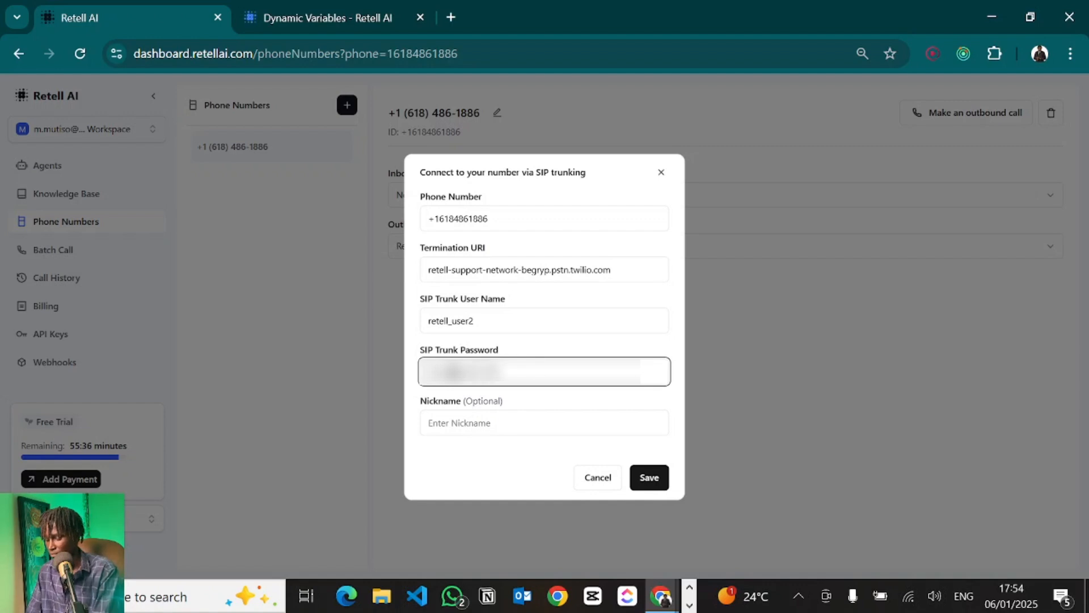
{"action": "left_click", "coordinate": [643, 482]}
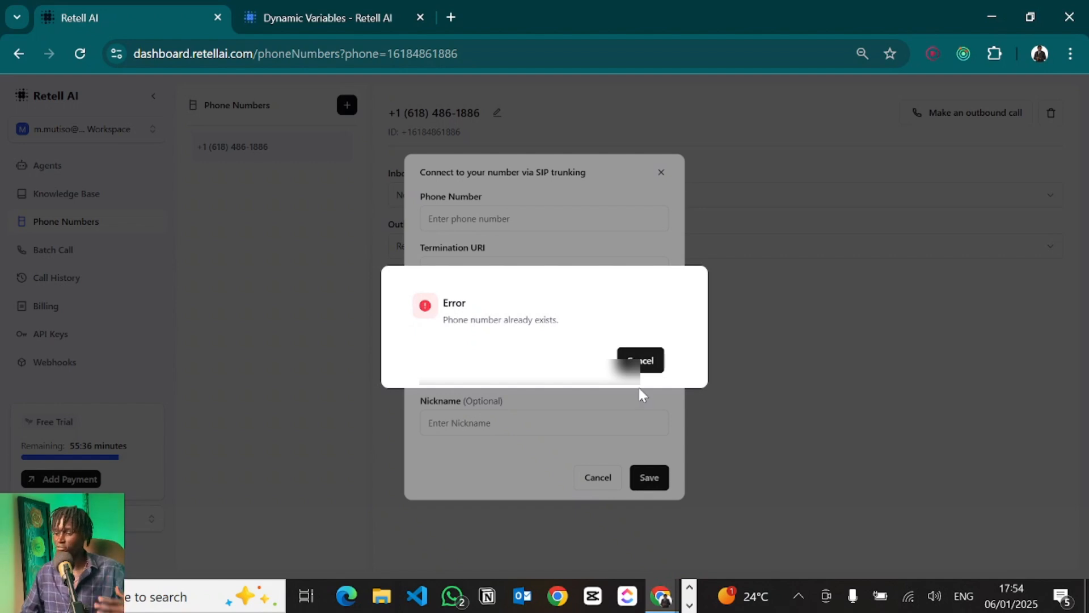
{"action": "left_click", "coordinate": [641, 361]}
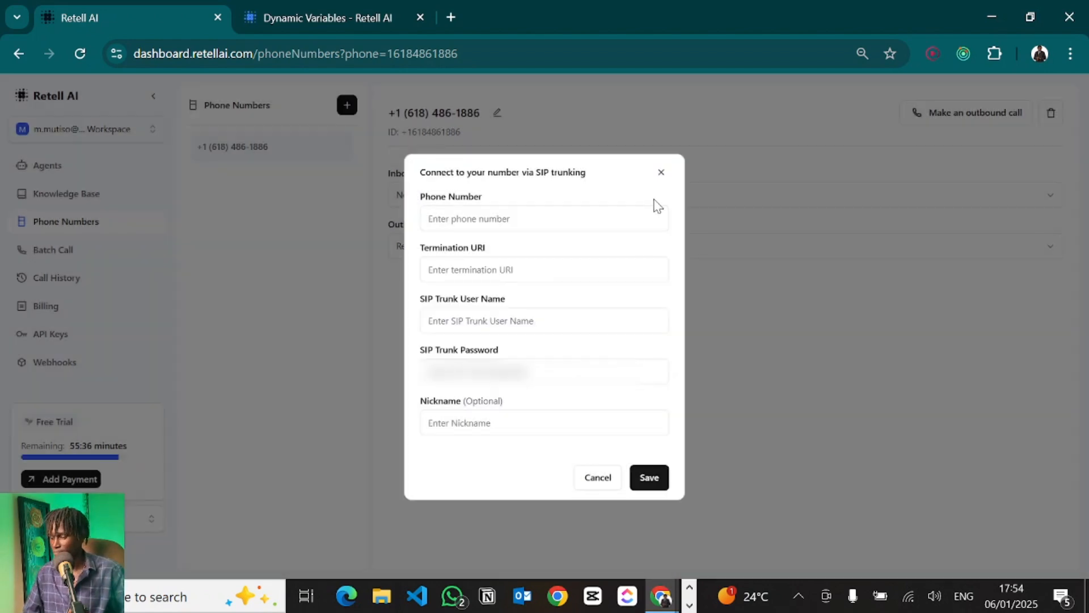
{"action": "left_click", "coordinate": [661, 172]}
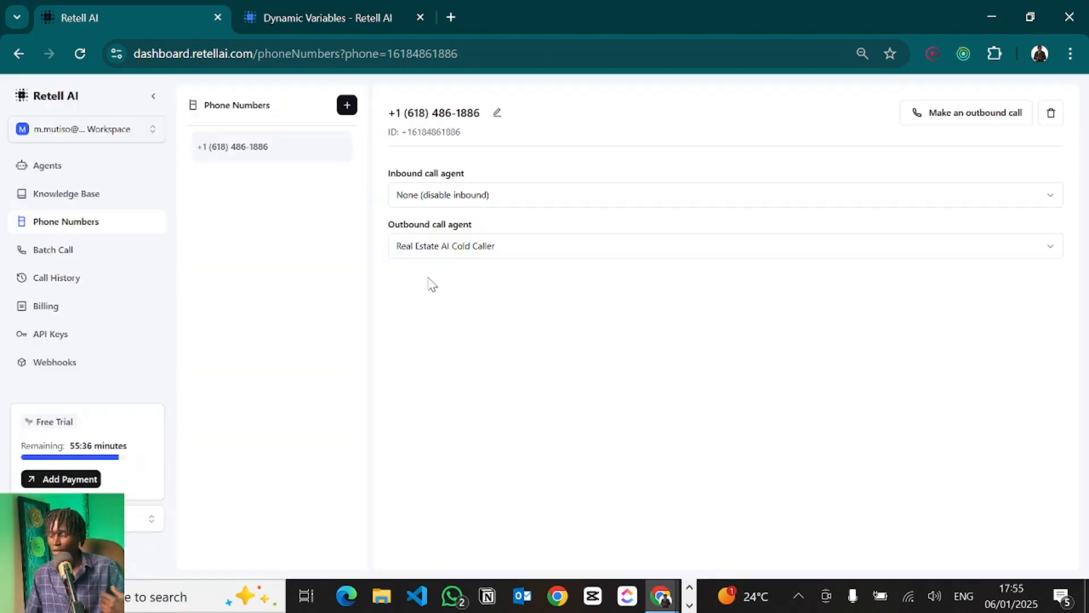
Select Real Estate AI Cold Caller as the phone number's outbound call agent.
{"action": "left_click", "coordinate": [419, 255]}
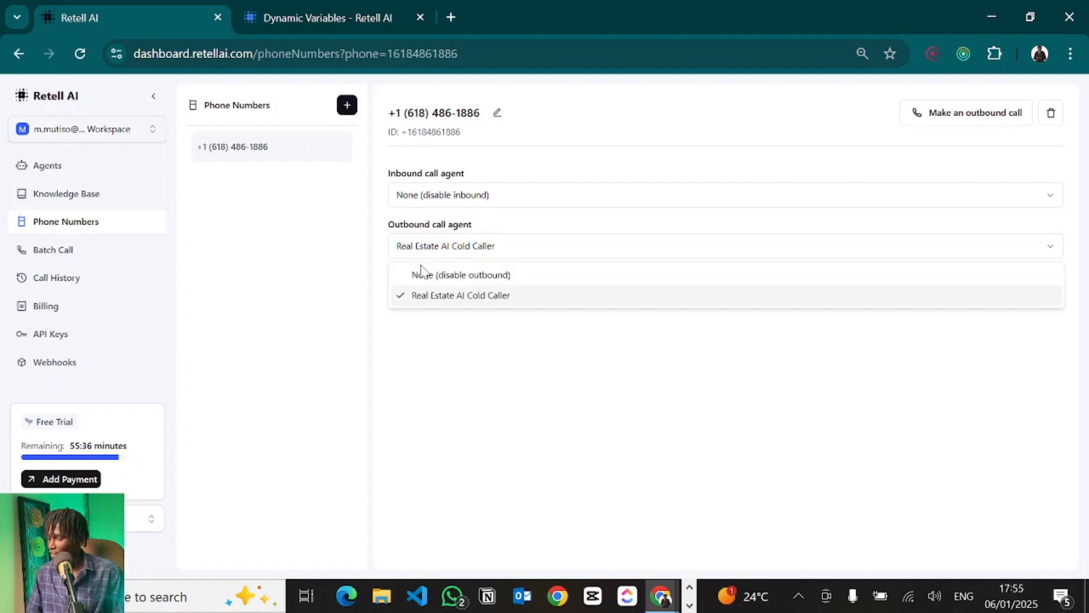
{"action": "left_click", "coordinate": [430, 302]}
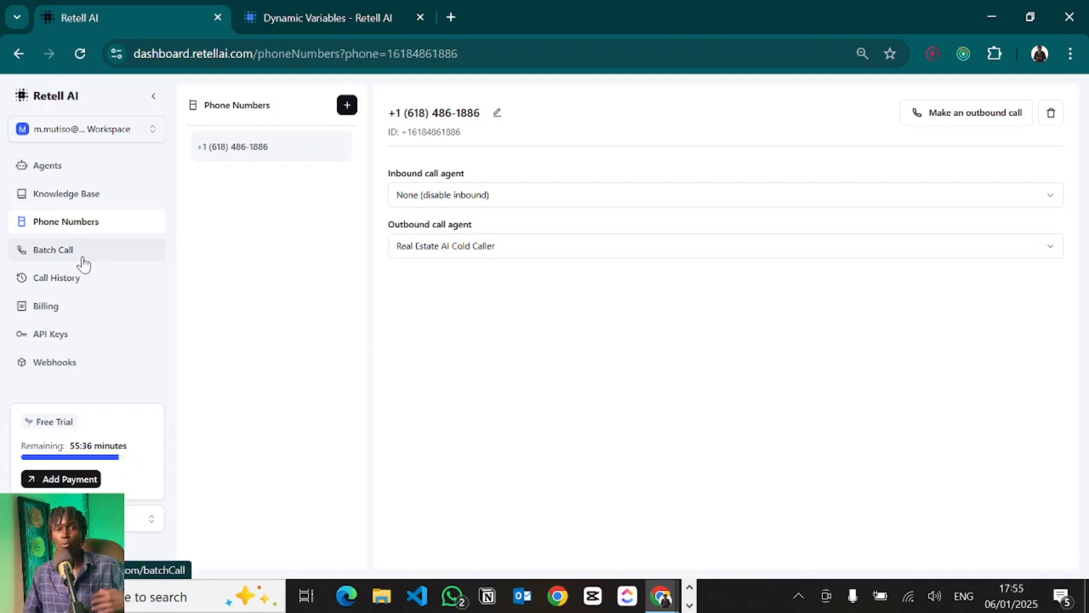
Start a new batch call and name it "real estate batch call 2".
{"action": "left_click", "coordinate": [84, 262]}
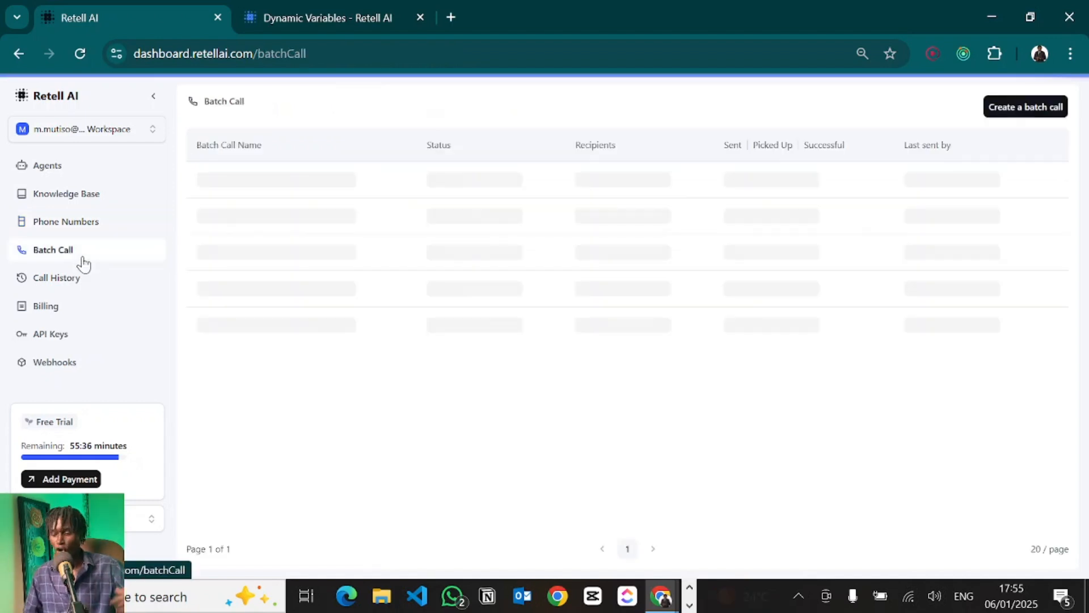
{"action": "left_click", "coordinate": [1004, 117]}
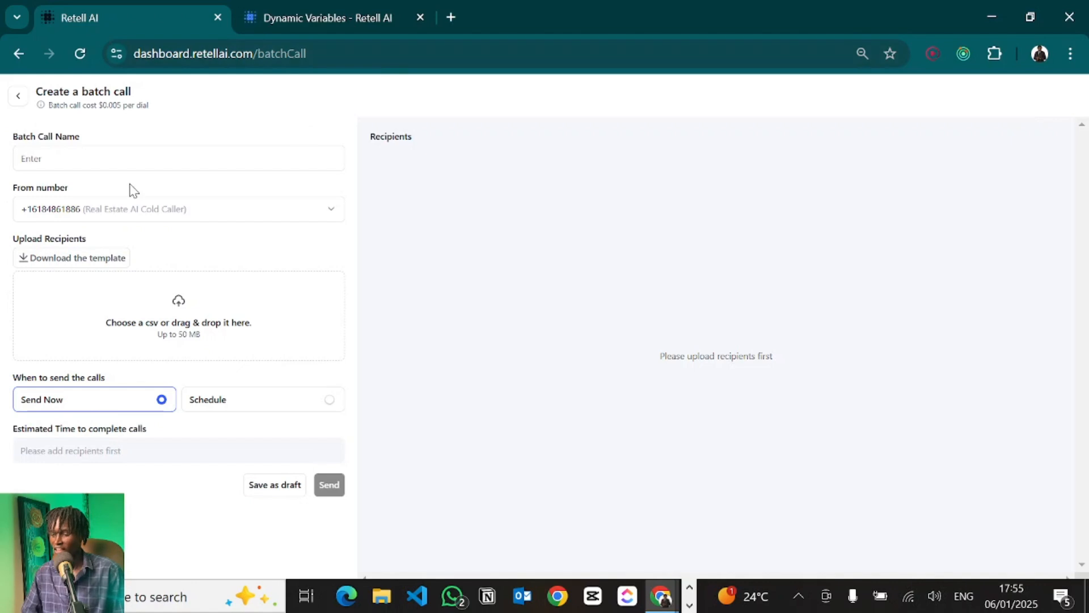
{"action": "left_click", "coordinate": [76, 158]}
{"action": "type", "text": "rea"}
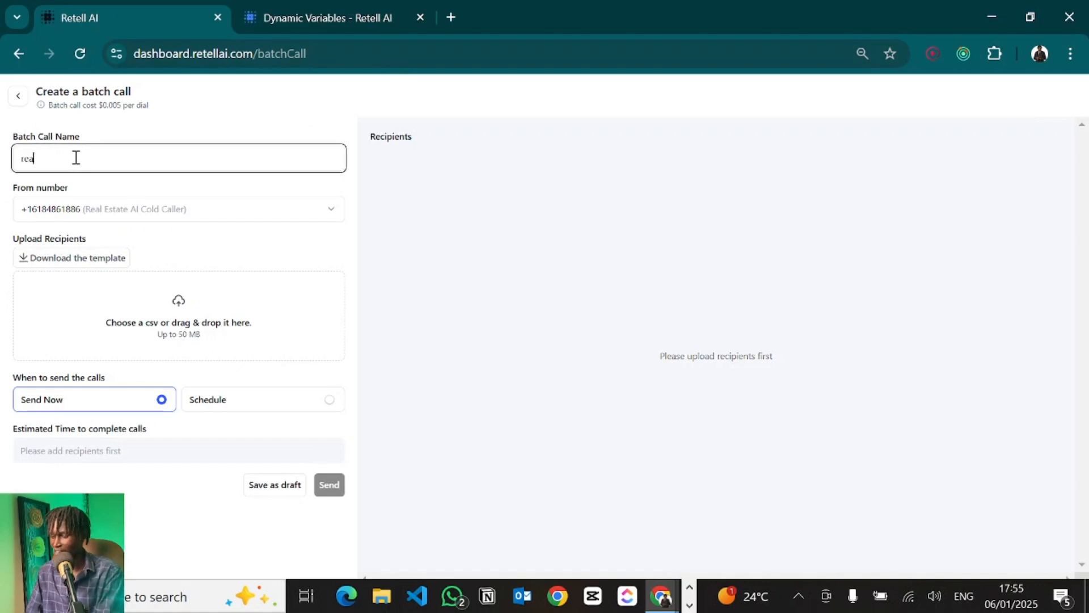
{"action": "type", "text": "l estate ba"}
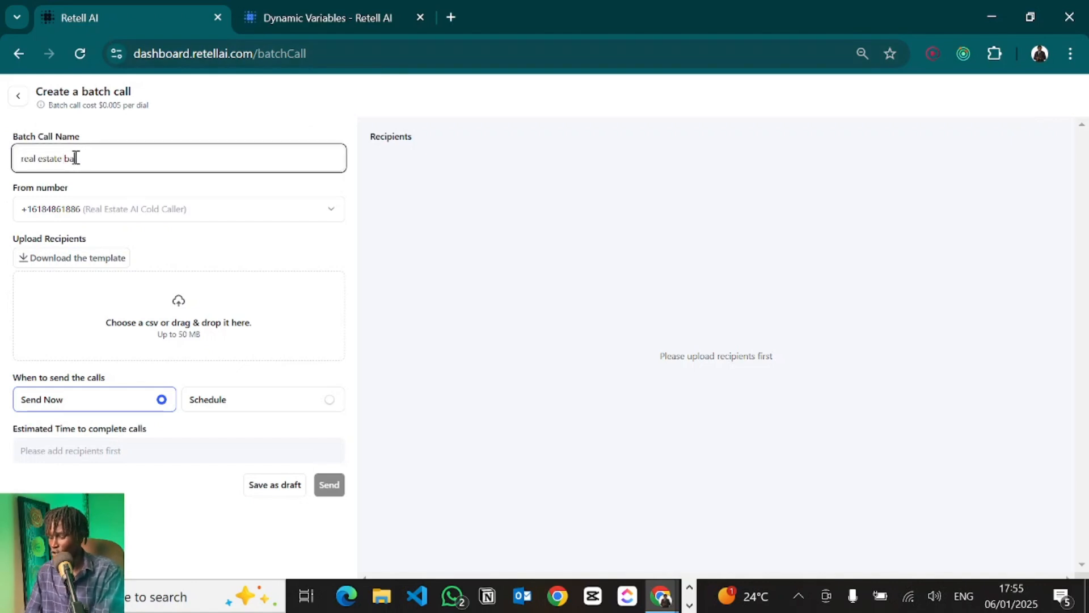
{"action": "type", "text": "tch call 2"}
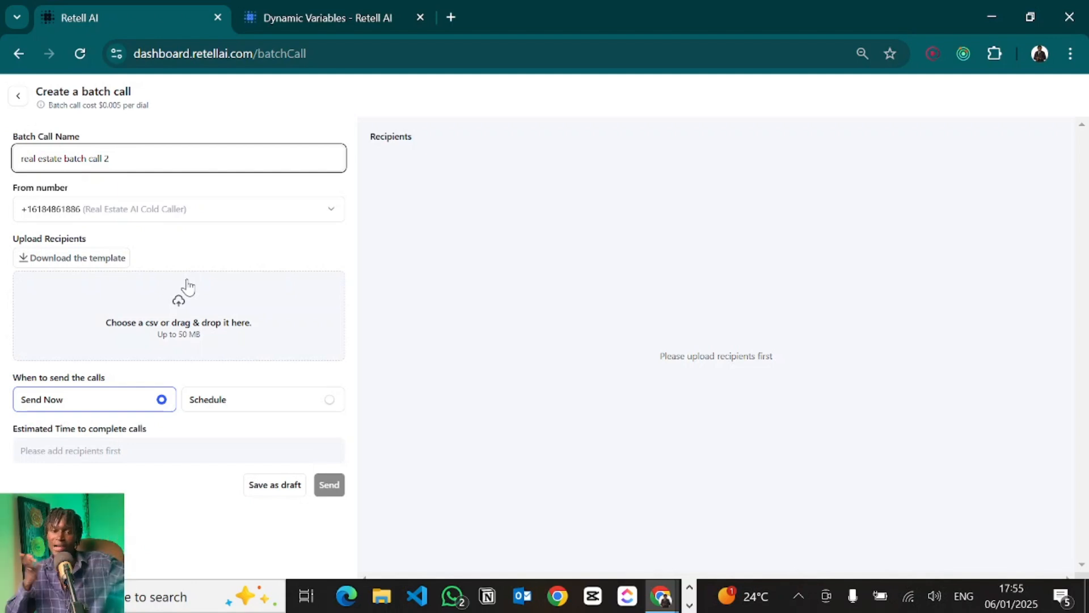
Download the batch call's recipients template and open template (1).csv in Excel.
{"action": "left_click", "coordinate": [44, 258]}
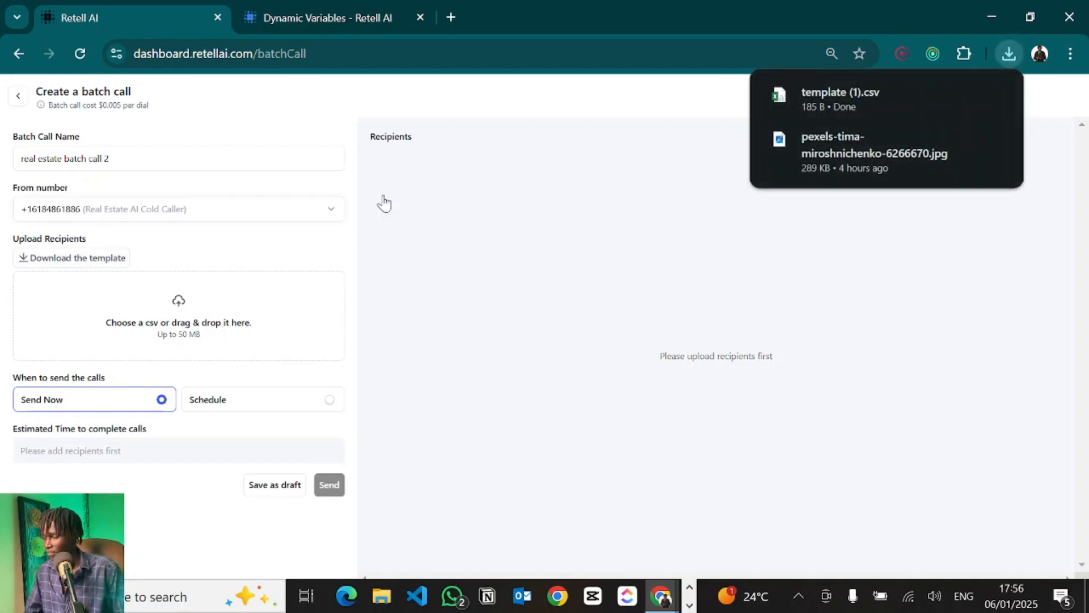
{"action": "left_click", "coordinate": [839, 107]}
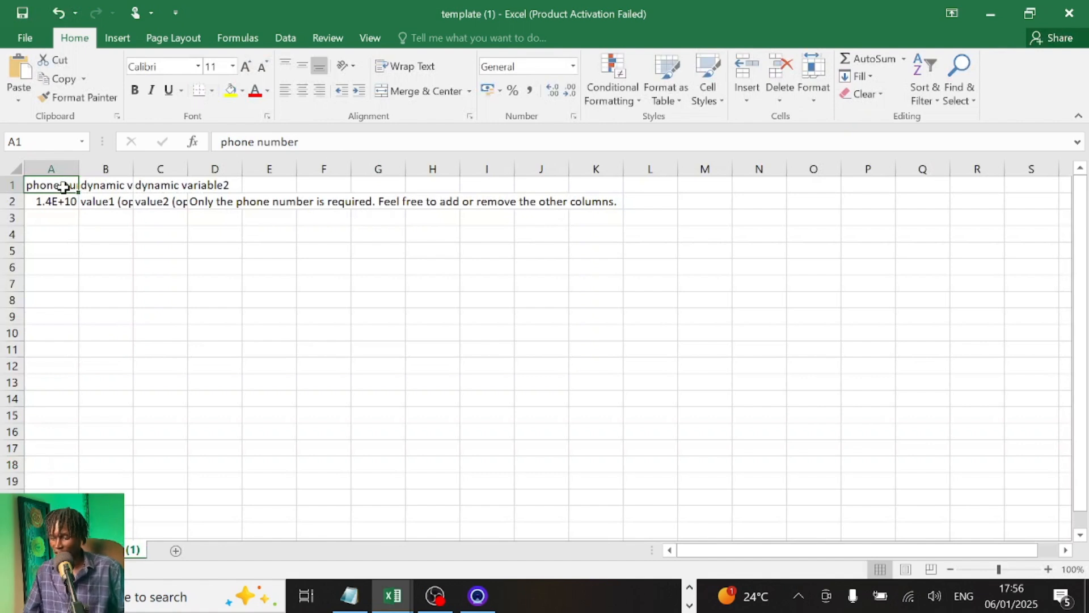
Check the dynamic variable headers in B1 and C1 and delete the instruction note in cell D2.
{"action": "left_click", "coordinate": [105, 185]}
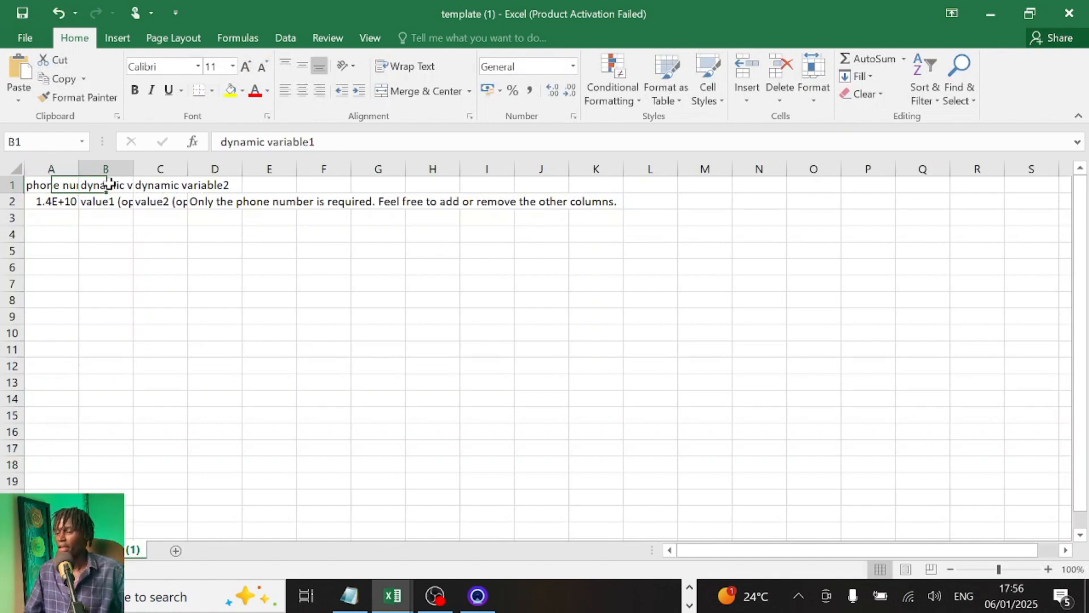
{"action": "left_click", "coordinate": [163, 185]}
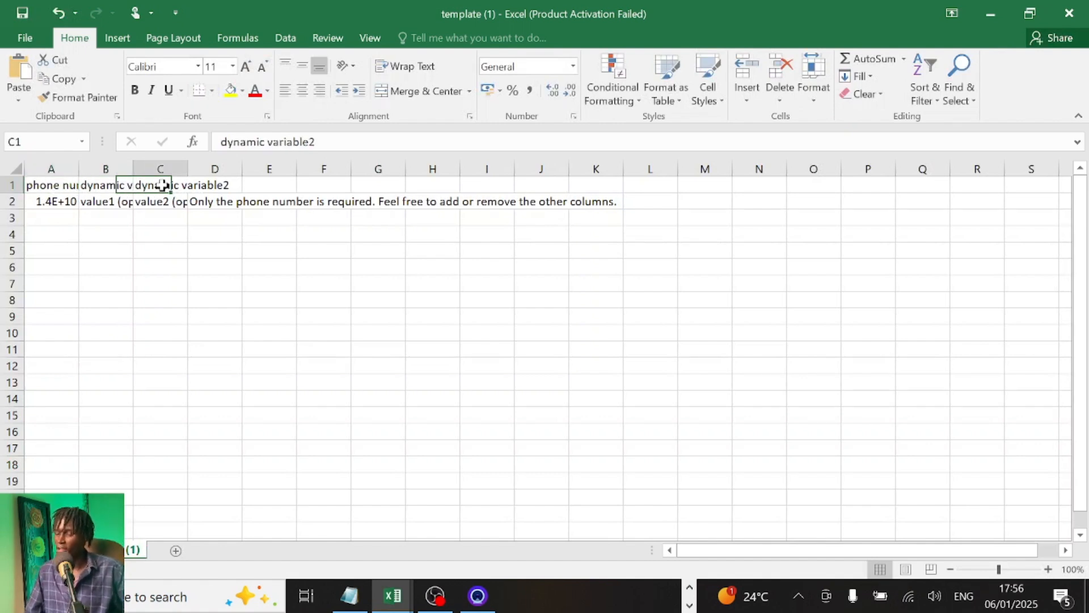
{"action": "left_click", "coordinate": [211, 203]}
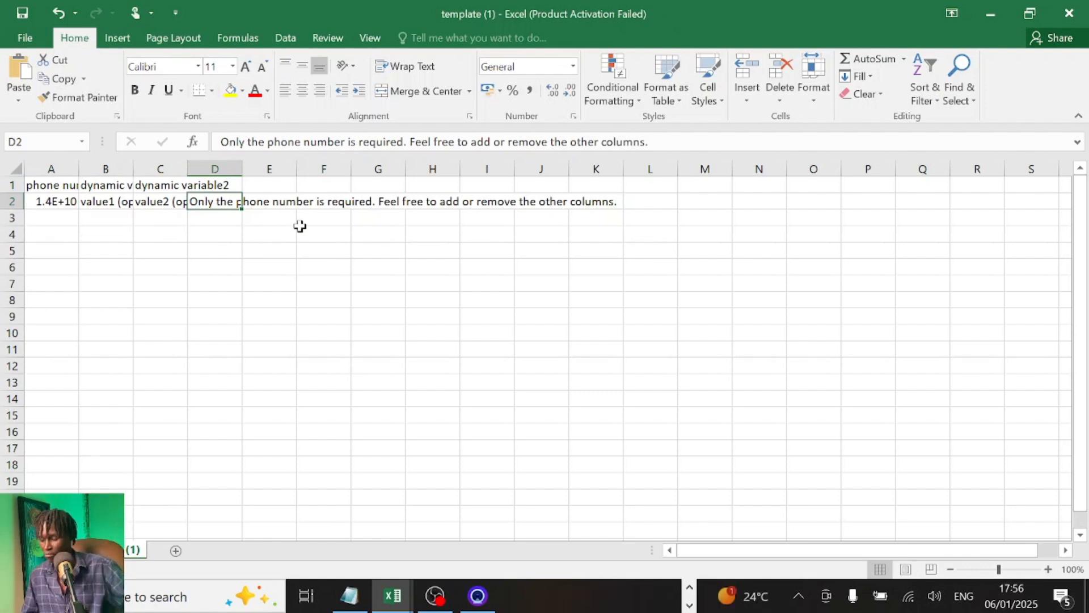
{"action": "key", "text": "BackSpace"}
{"action": "left_click", "coordinate": [159, 249]}
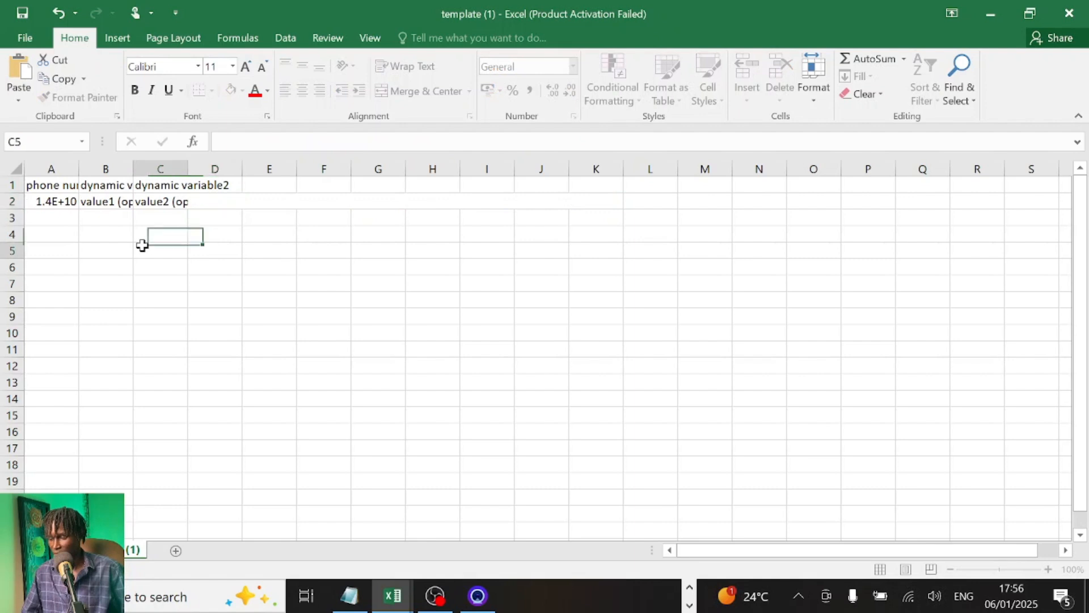
Auto-fit the widths of columns A and B so the template's headers and sample phone number show in full.
{"action": "double_click", "coordinate": [84, 173]}
{"action": "double_click", "coordinate": [162, 175]}
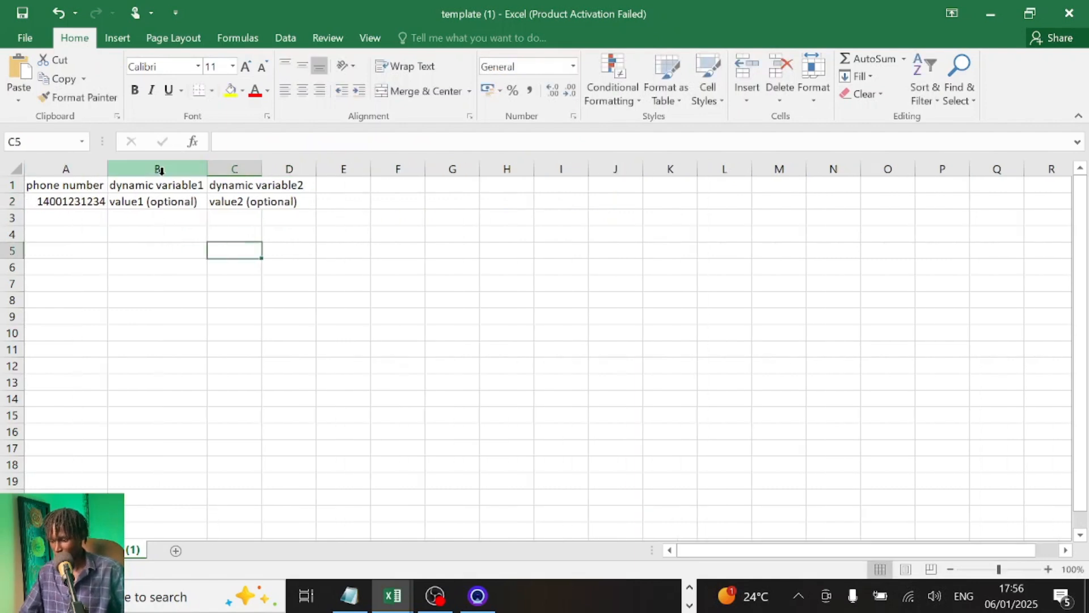
{"action": "left_click", "coordinate": [56, 200]}
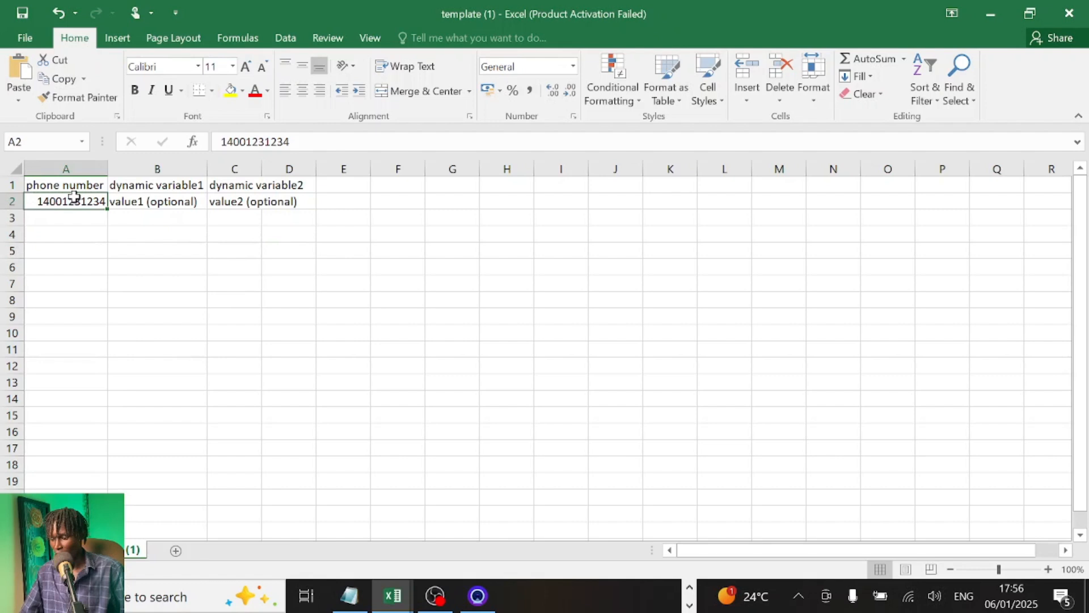
Rename the header in B1 to "name" and replace the sample value in B2 with the recipient's first name.
{"action": "left_click", "coordinate": [159, 185]}
{"action": "type", "text": "name"}
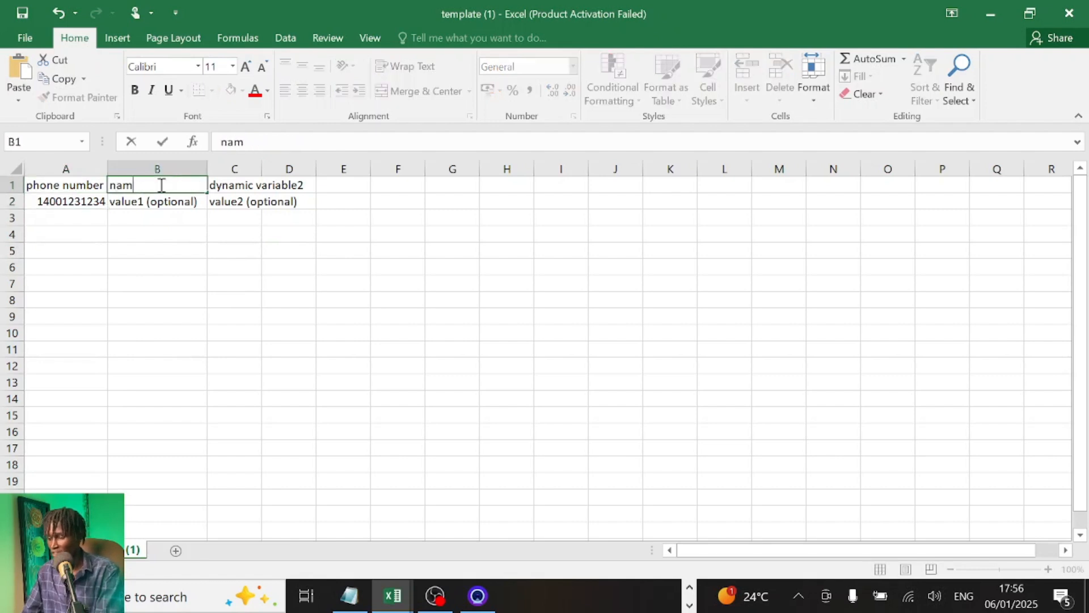
{"action": "left_click", "coordinate": [150, 203]}
{"action": "key", "text": "BackSpace"}
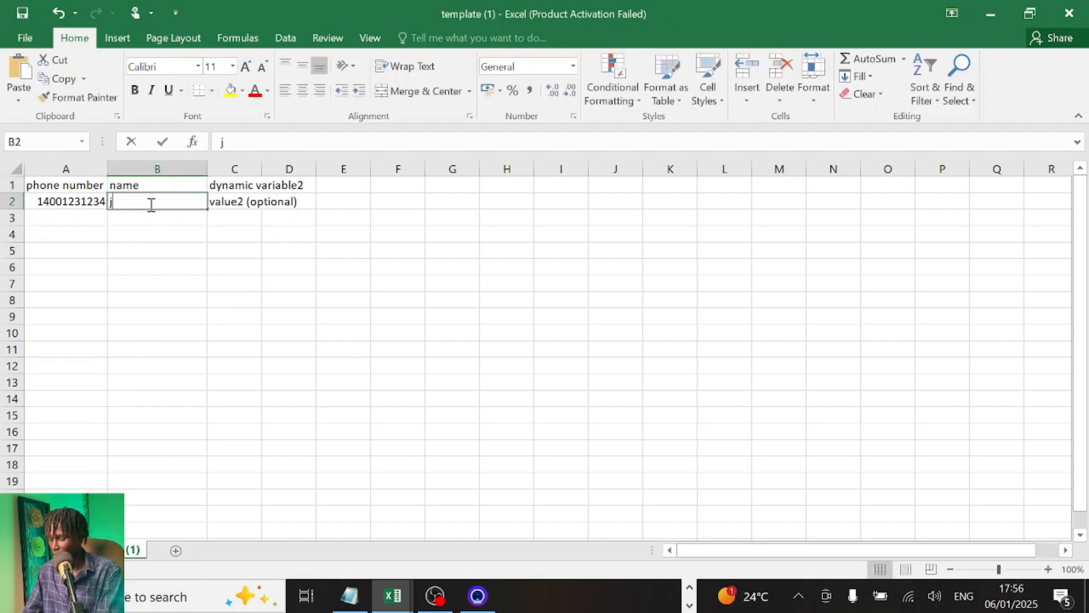
{"action": "type", "text": "john"}
Rename the header in C1 to "location" and replace the sample value in C2 with the recipient's street address.
{"action": "left_click", "coordinate": [213, 185]}
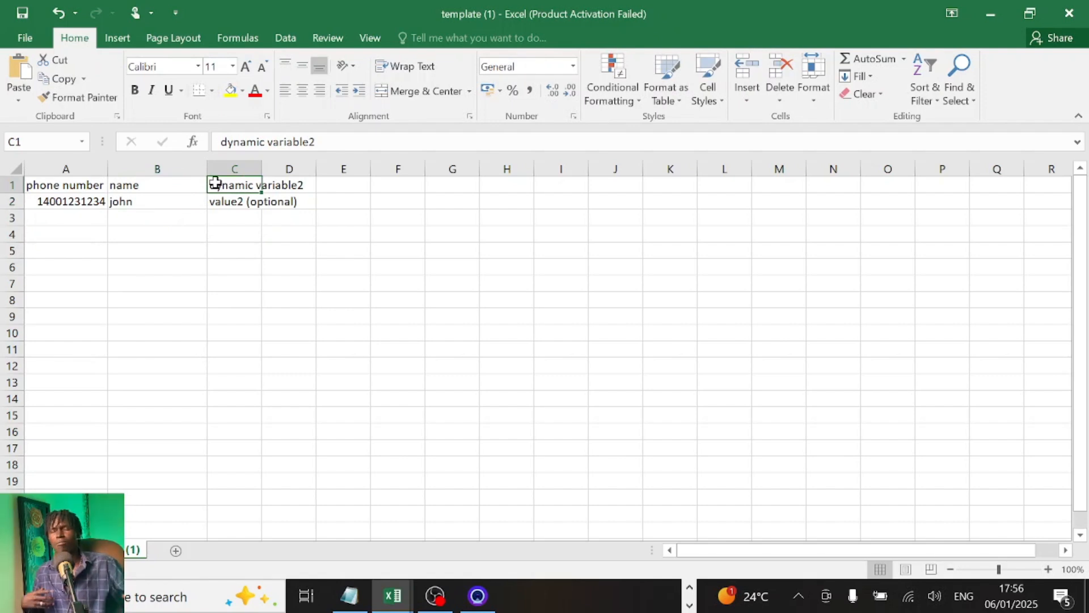
{"action": "type", "text": "location"}
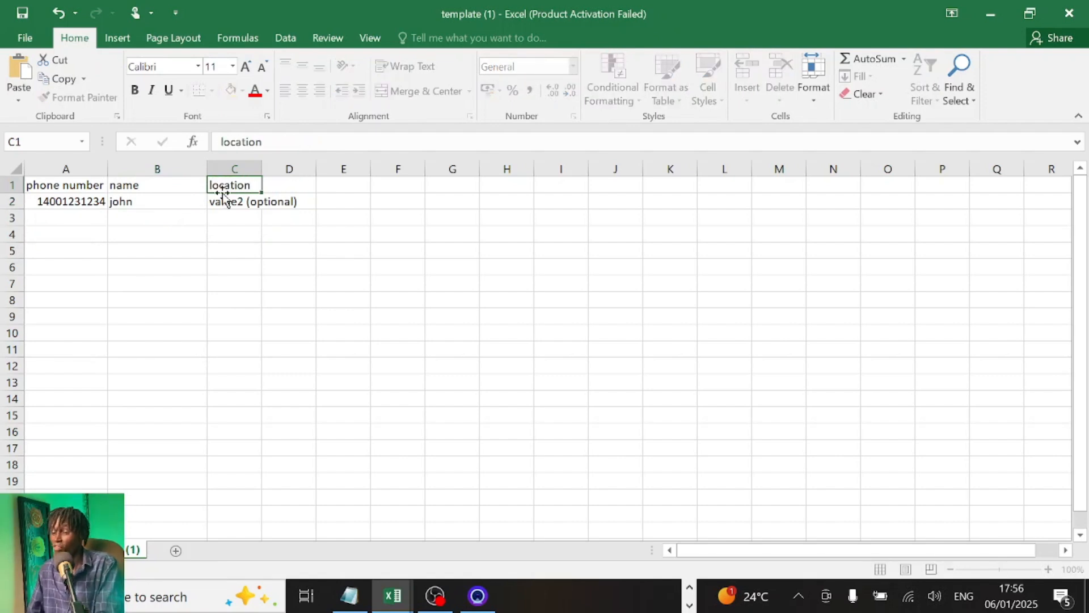
{"action": "left_click", "coordinate": [227, 202]}
{"action": "type", "text": "123"}
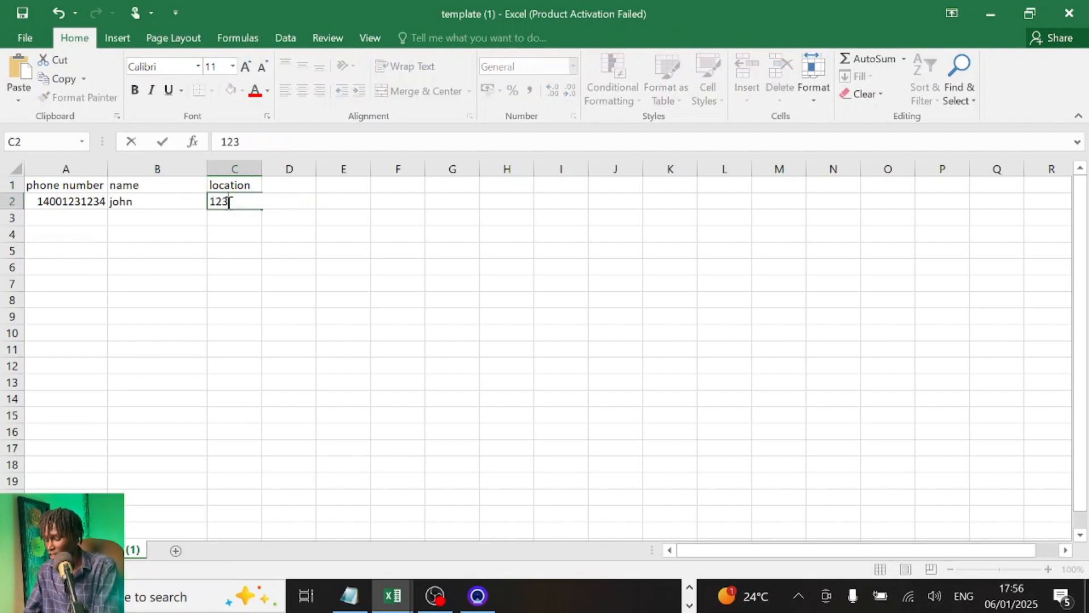
{"action": "type", "text": " Main S"}
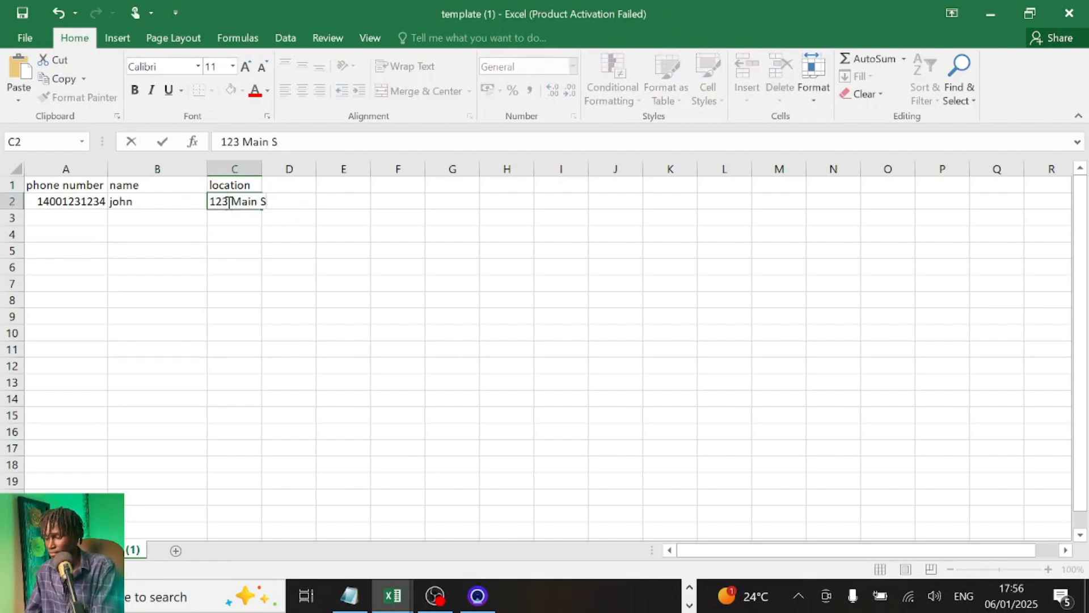
{"action": "type", "text": "rrtreet"}
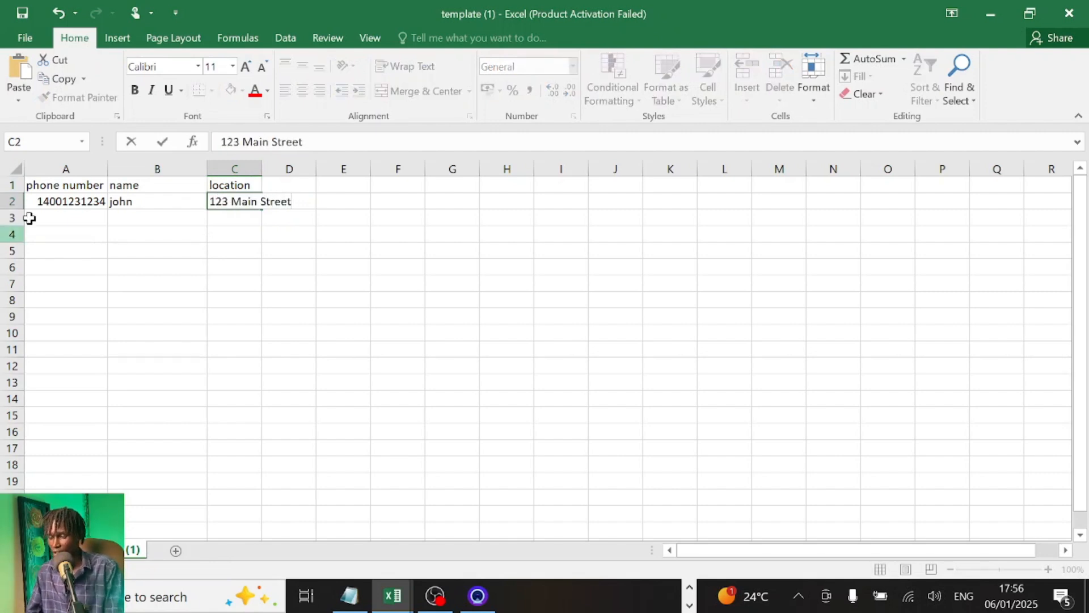
Replace the sample number in A2 with the recipient's phone number.
{"action": "left_click", "coordinate": [56, 200]}
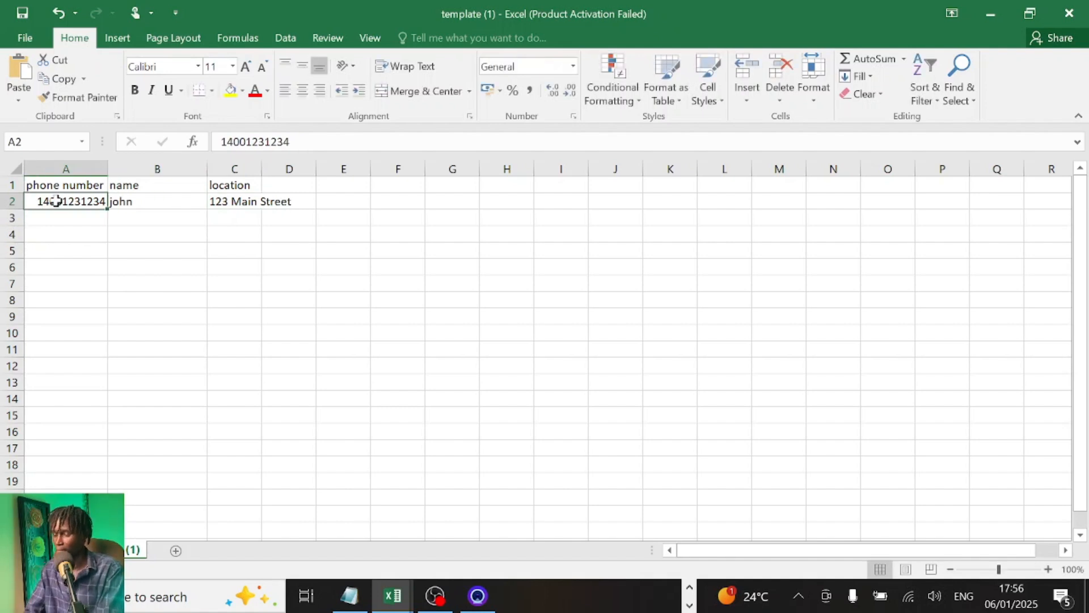
{"action": "key", "text": "BackSpace"}
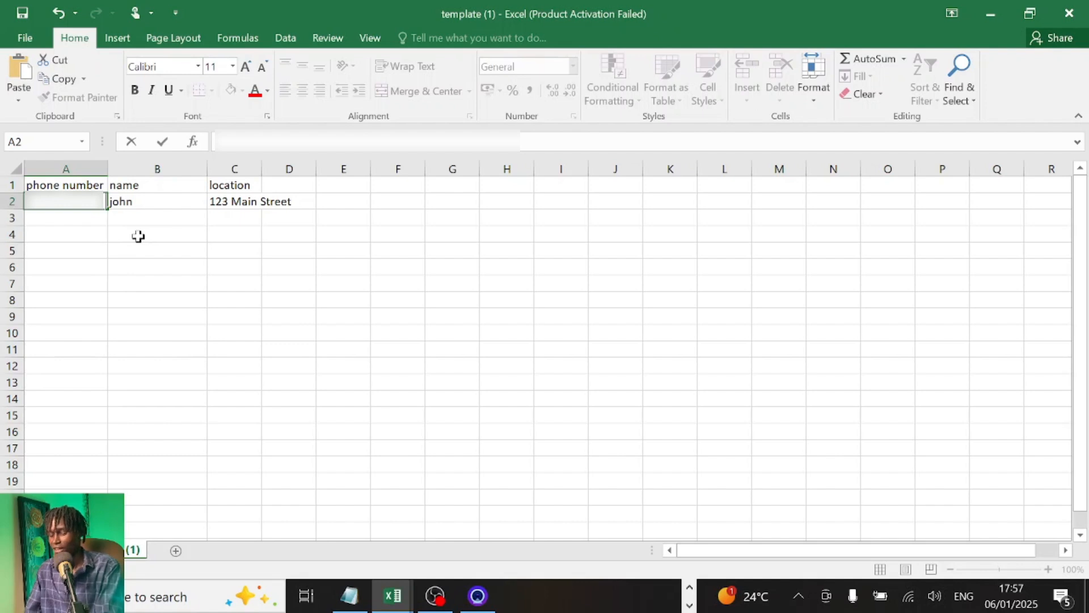
{"action": "type", "text": "2"}
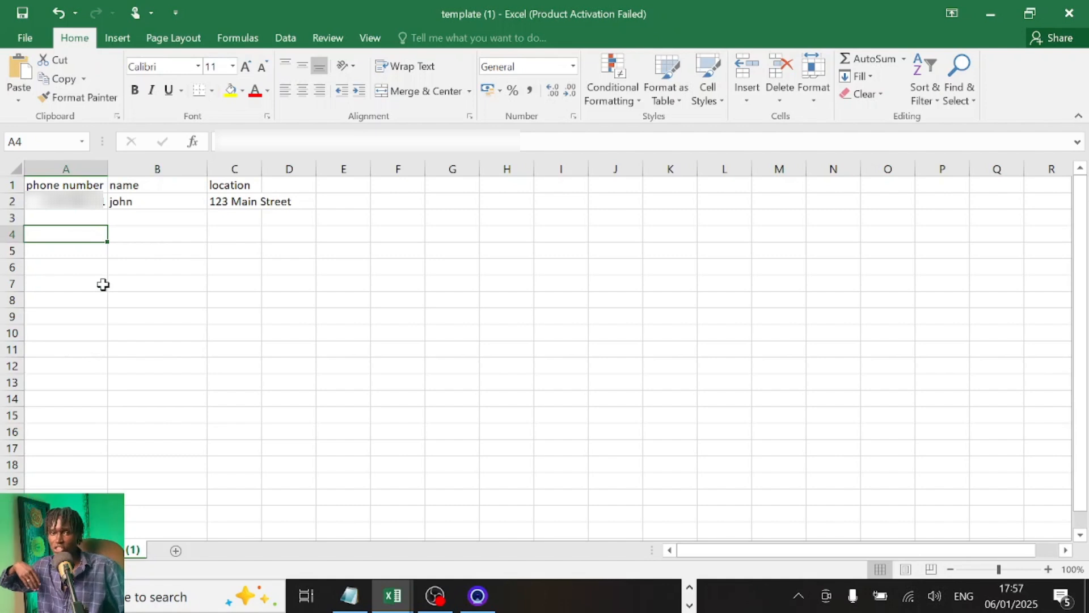
{"action": "left_click", "coordinate": [102, 284]}
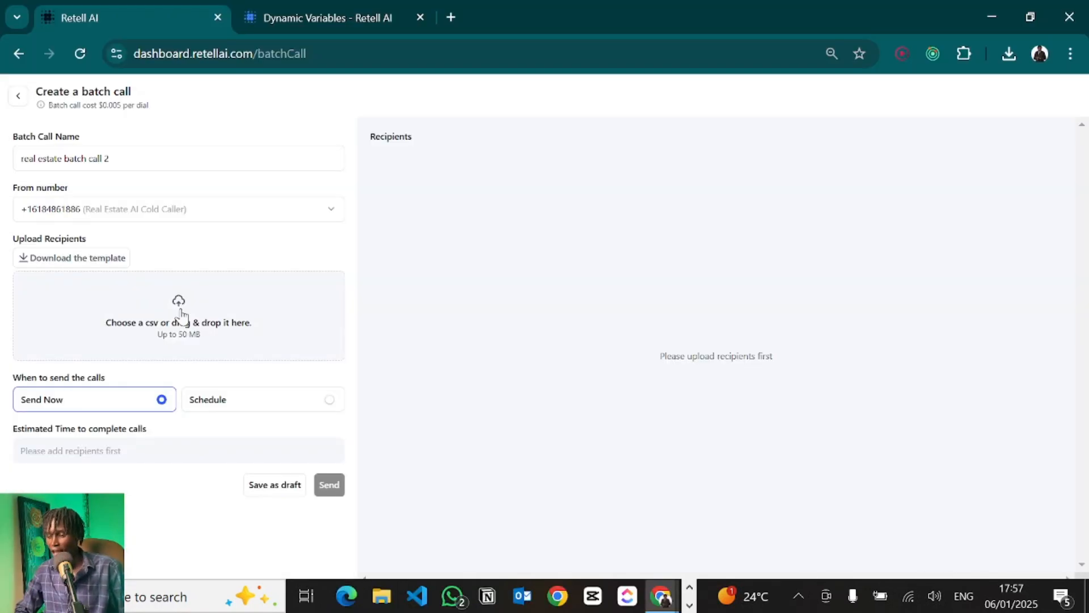
Upload the Retell Real Estate Leads file as the batch call's recipients and check the phone number in the recipients preview.
{"action": "left_click", "coordinate": [181, 314]}
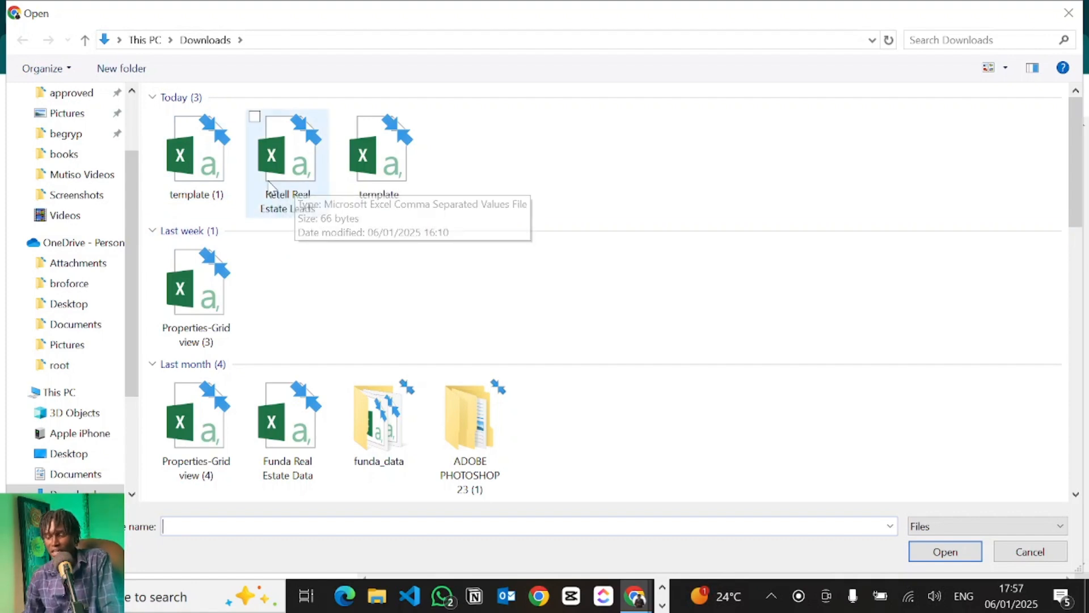
{"action": "left_click", "coordinate": [288, 172]}
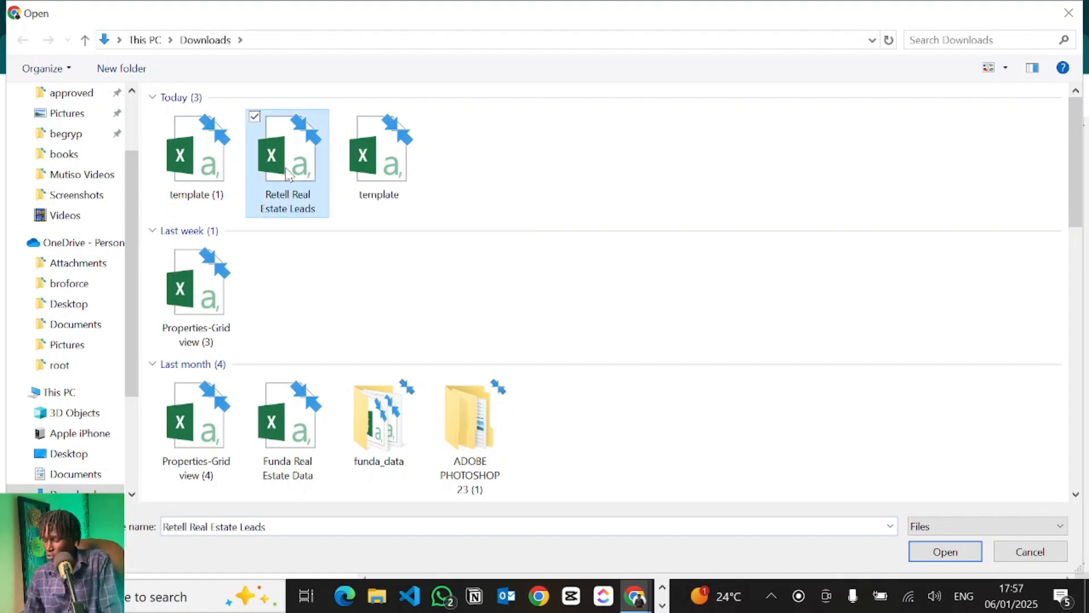
{"action": "double_click", "coordinate": [286, 169]}
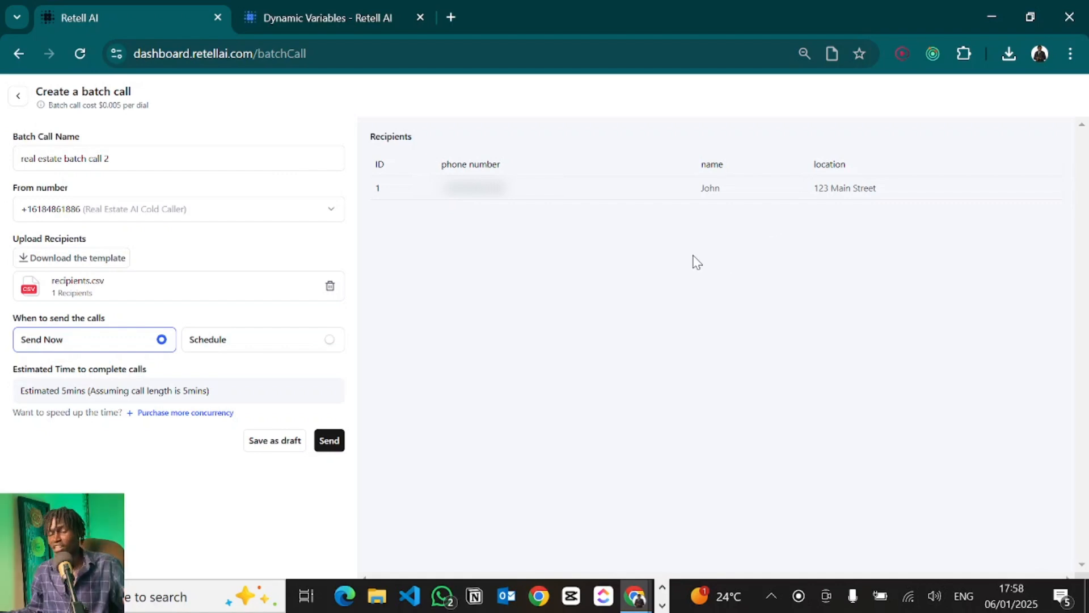
{"action": "double_click", "coordinate": [468, 187]}
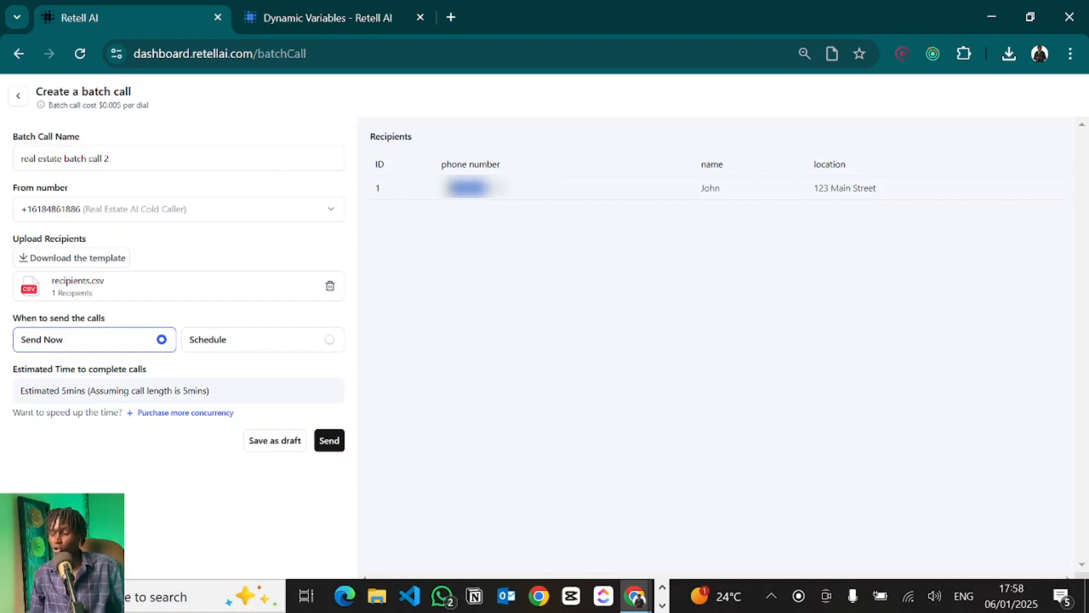
{"action": "left_click", "coordinate": [444, 195]}
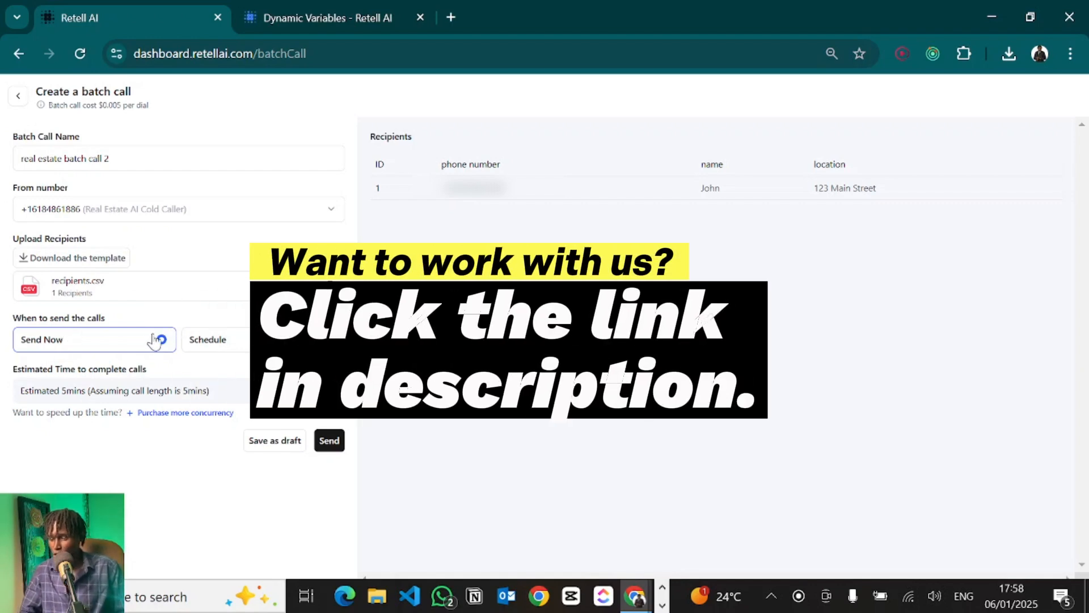
Try scheduling the batch call for 7 January 2025 at 12:00, and switch the timing back to Send Now.
{"action": "left_click", "coordinate": [198, 345]}
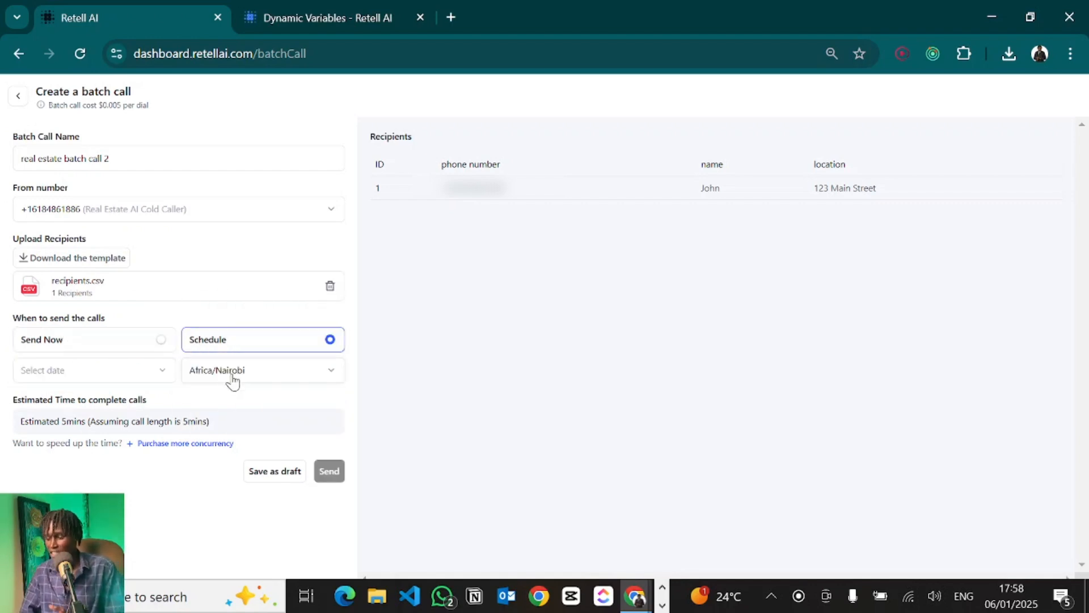
{"action": "left_click", "coordinate": [84, 377]}
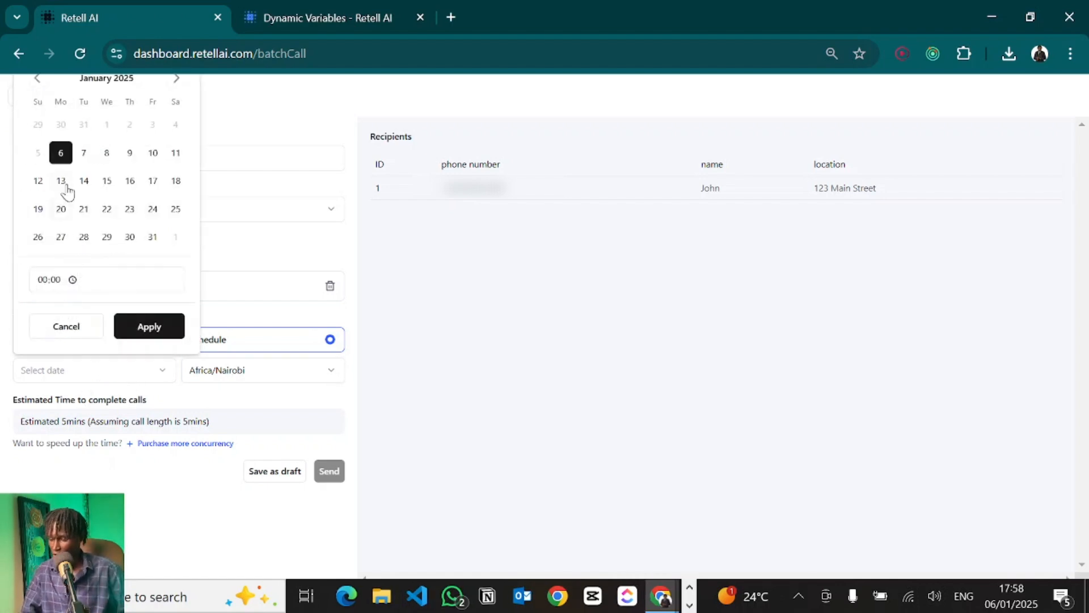
{"action": "left_click", "coordinate": [84, 153]}
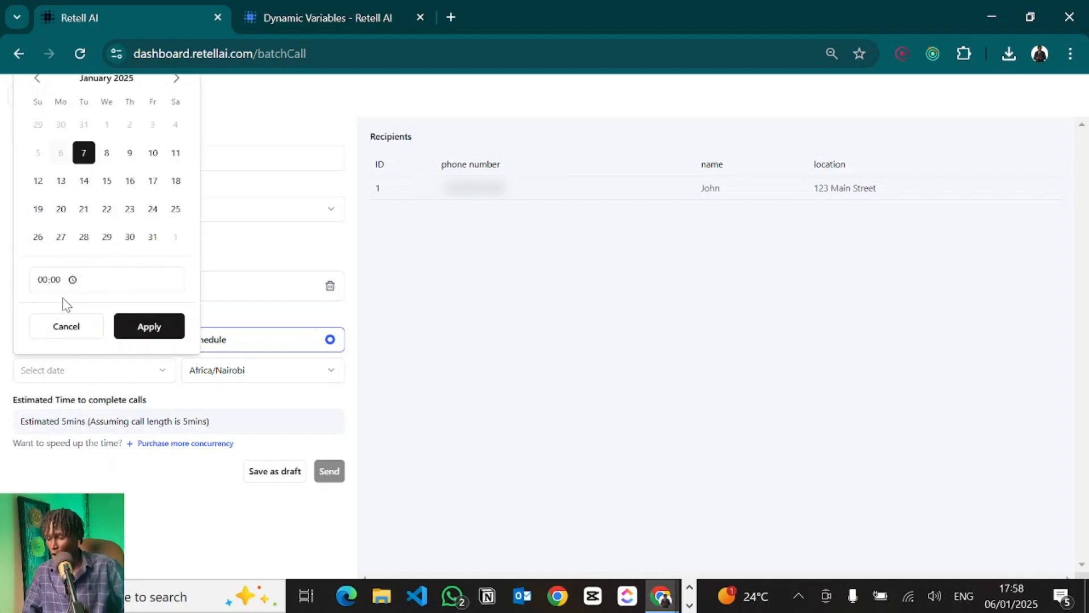
{"action": "left_click", "coordinate": [70, 282]}
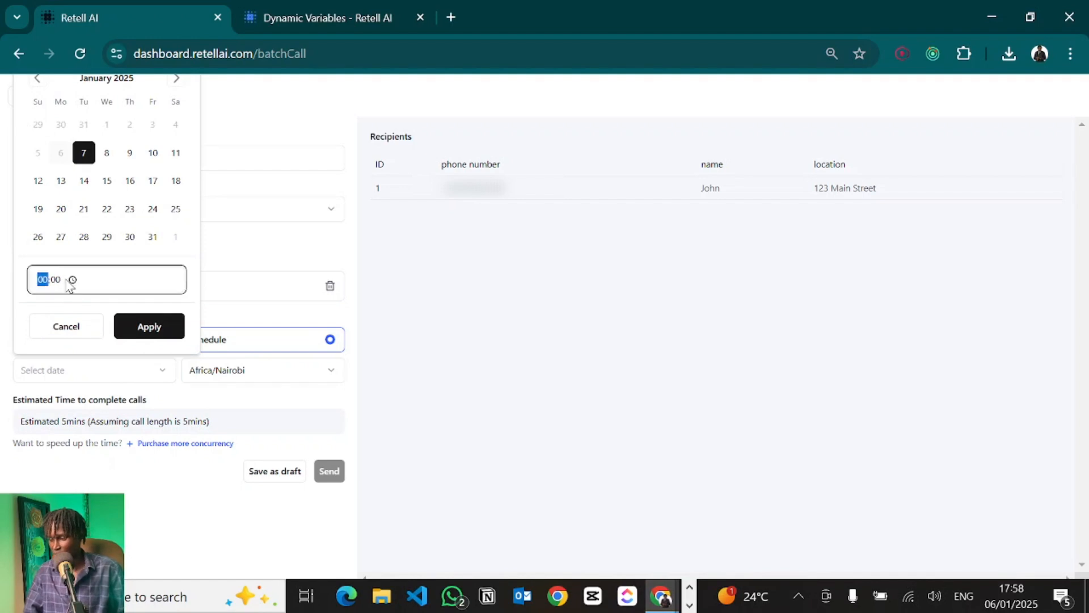
{"action": "type", "text": "12"}
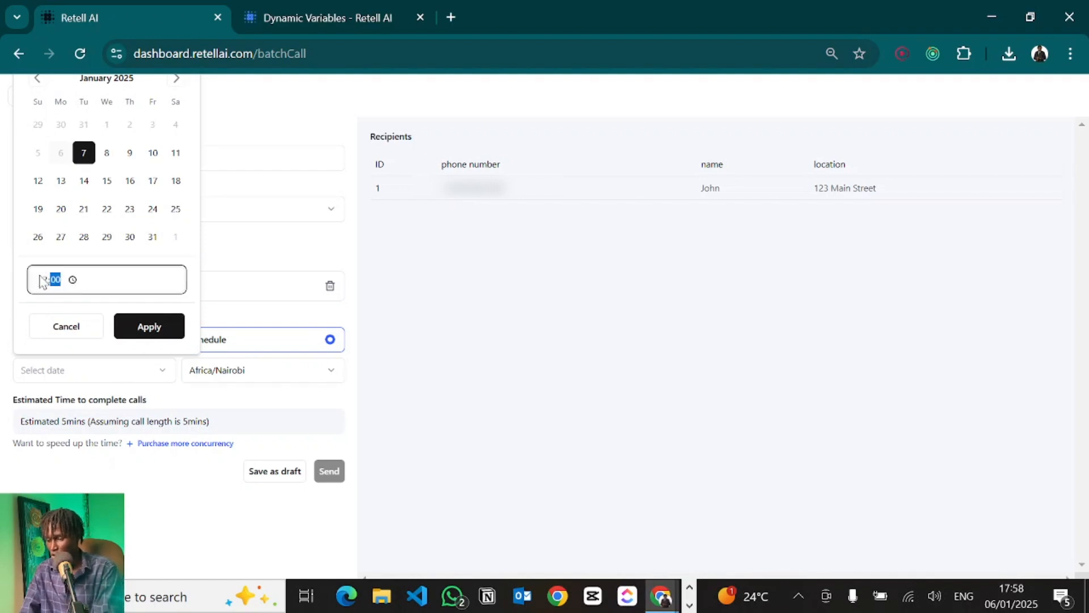
{"action": "left_click", "coordinate": [134, 326]}
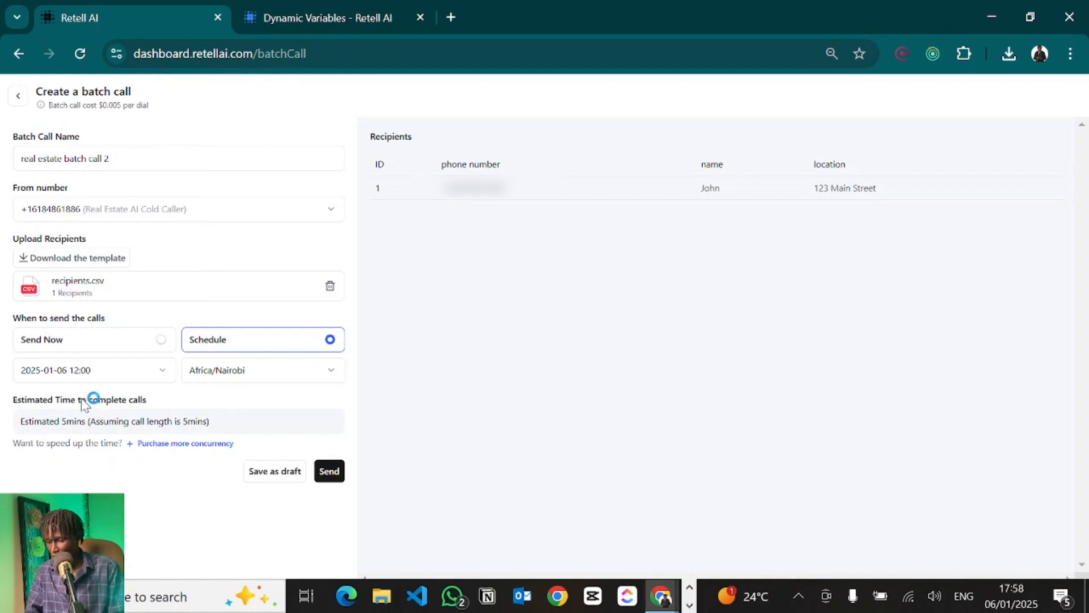
{"action": "left_click", "coordinate": [107, 349]}
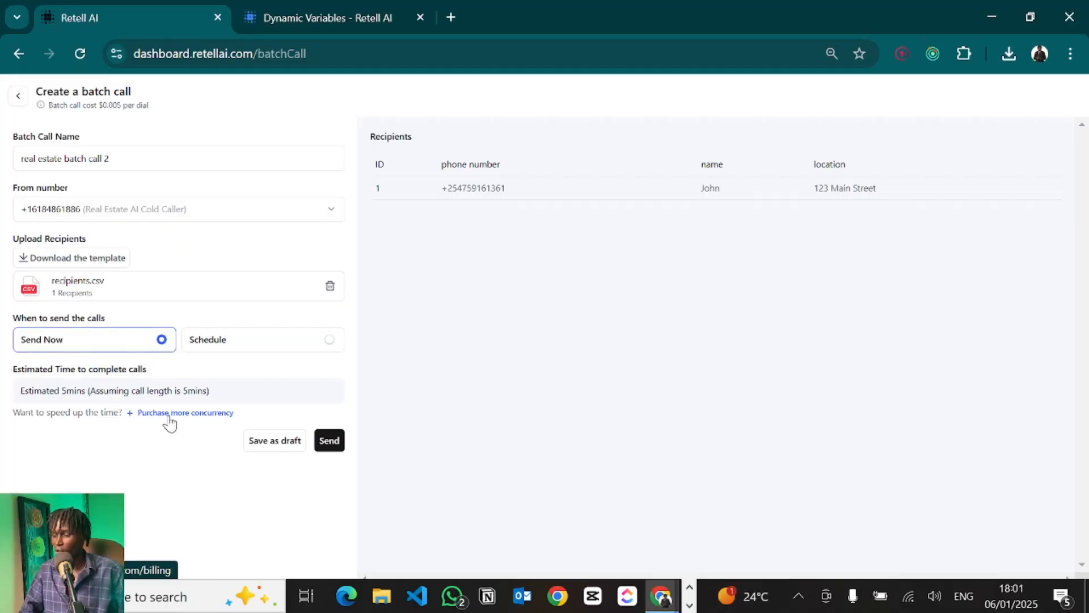
Follow the option to purchase more concurrency and open the adjustment of the concurrent calls limit in the billing limits.
{"action": "left_click_drag", "start_coordinate": [170, 417], "coordinate": [557, 1]}
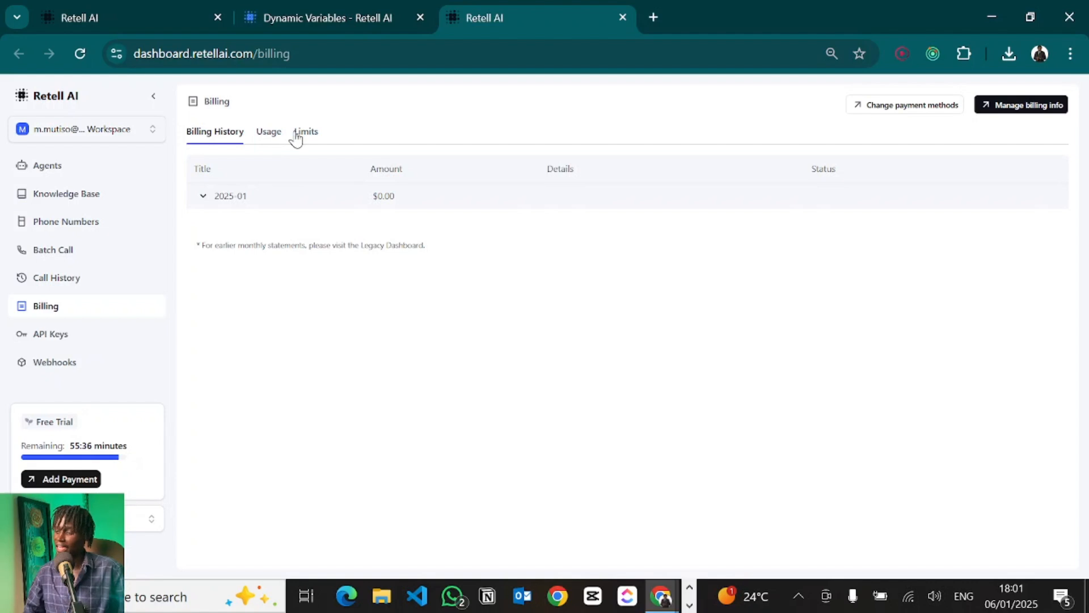
{"action": "left_click", "coordinate": [297, 135]}
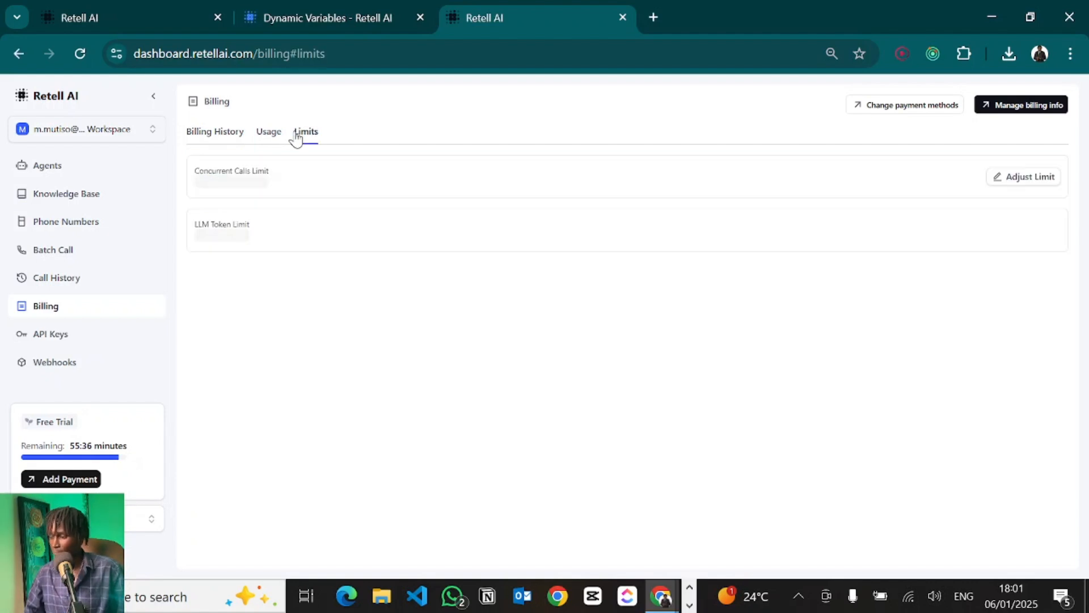
{"action": "left_click", "coordinate": [1019, 181]}
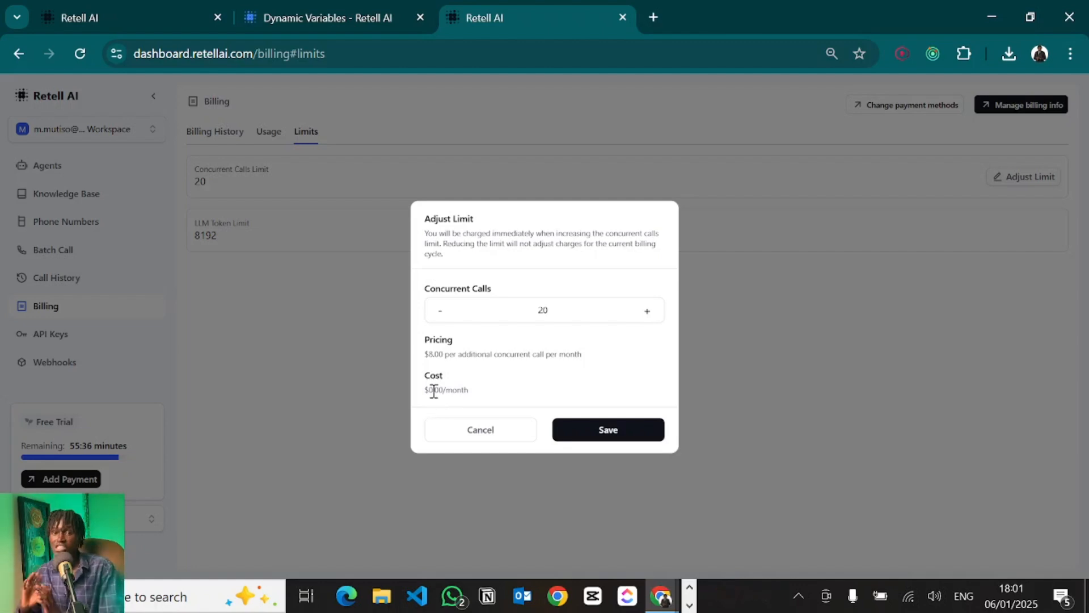
Raise the concurrent calls to 26 to check the monthly cost, and cancel the limit adjustment.
{"action": "left_click", "coordinate": [647, 311]}
{"action": "left_click", "coordinate": [647, 311]}
{"action": "left_click", "coordinate": [647, 312]}
{"action": "left_click", "coordinate": [648, 311]}
{"action": "left_click", "coordinate": [647, 311]}
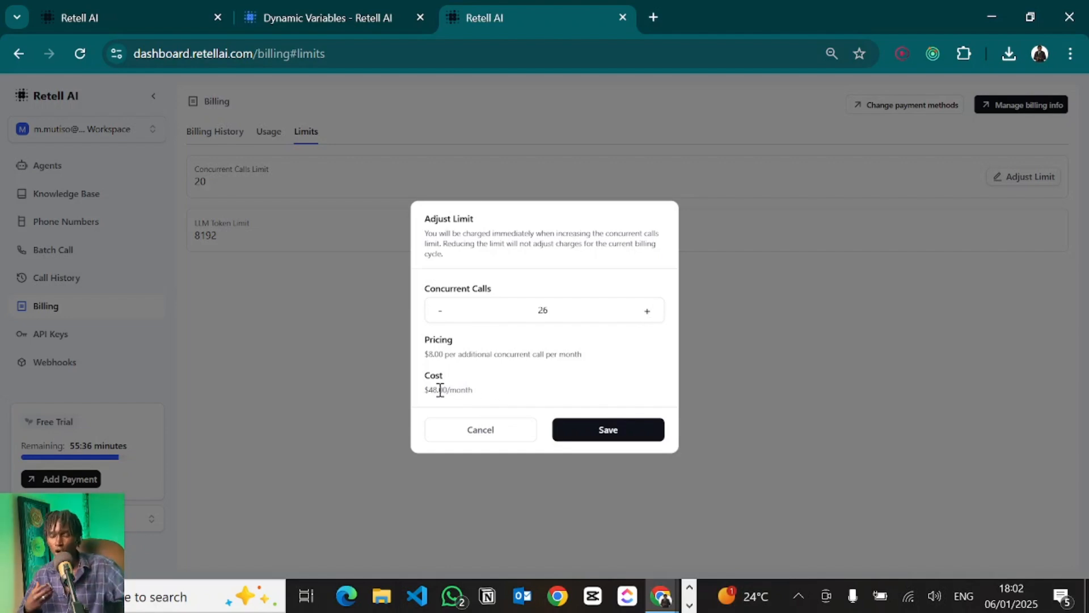
{"action": "left_click", "coordinate": [478, 436]}
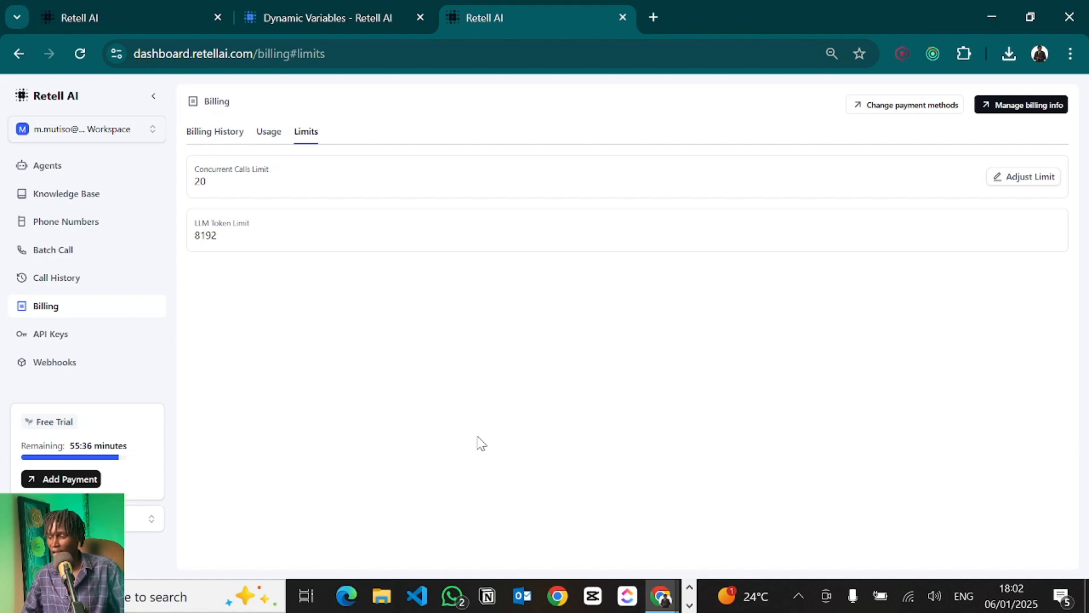
Return to the "real estate batch call 2" form and send the batch call immediately, confirming the send.
{"action": "left_click", "coordinate": [164, 18]}
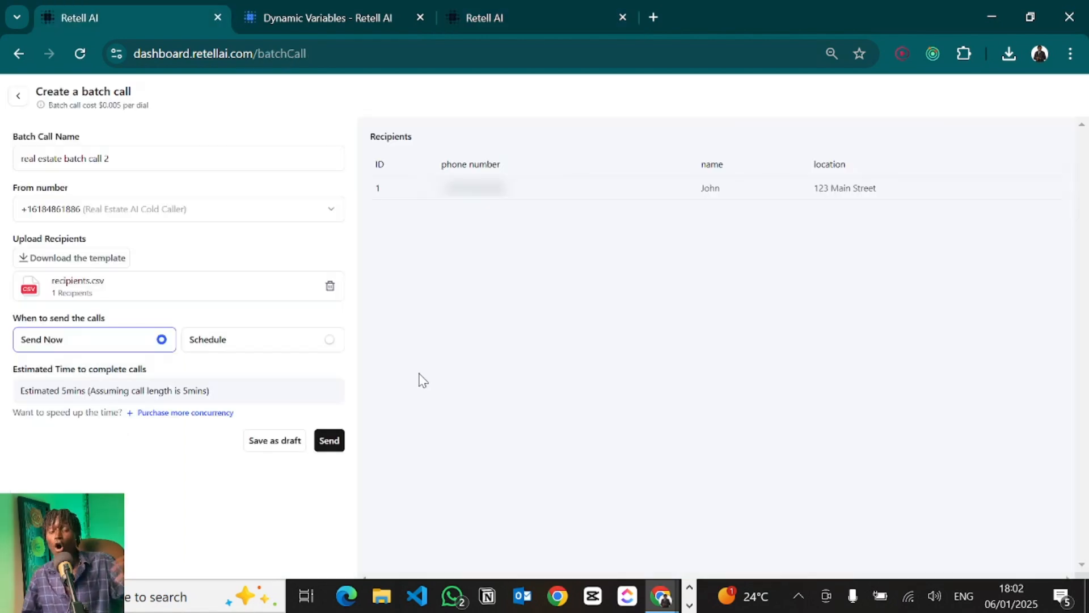
{"action": "left_click", "coordinate": [330, 441]}
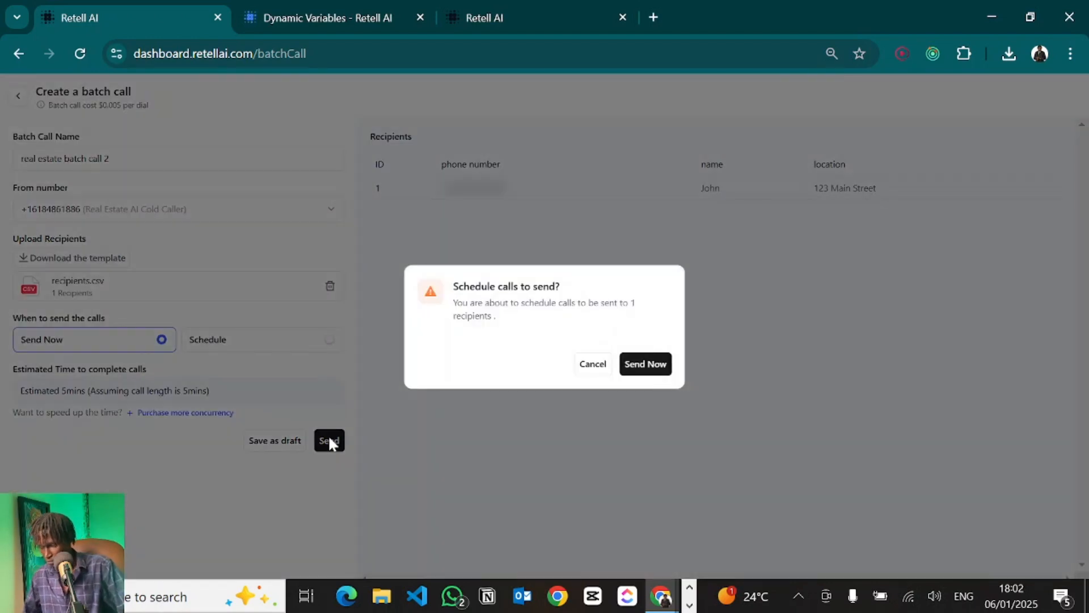
{"action": "left_click", "coordinate": [652, 370]}
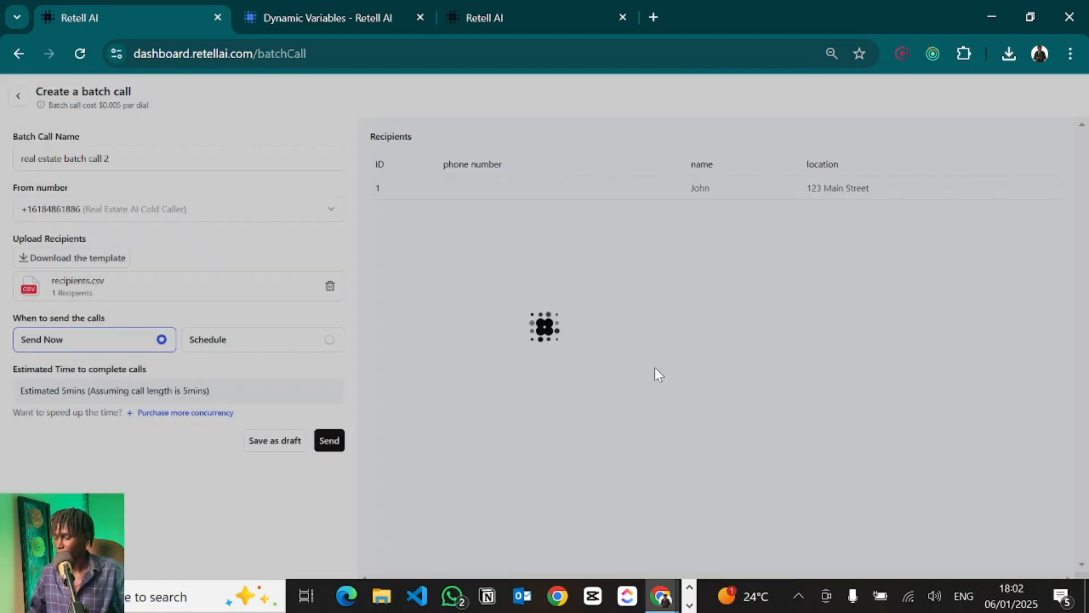